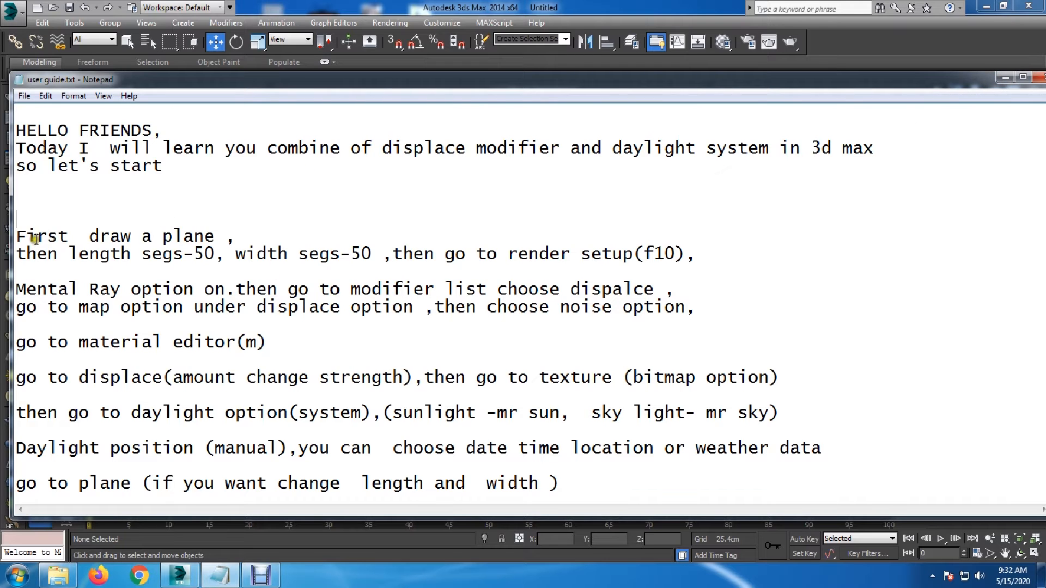
Step: Check the plane instructions in the Notepad guide, return to 3ds Max and draw a plane about 261 by 316 cm in the Top viewport
drag(25, 254, 638, 266)
drag(255, 236, 99, 236)
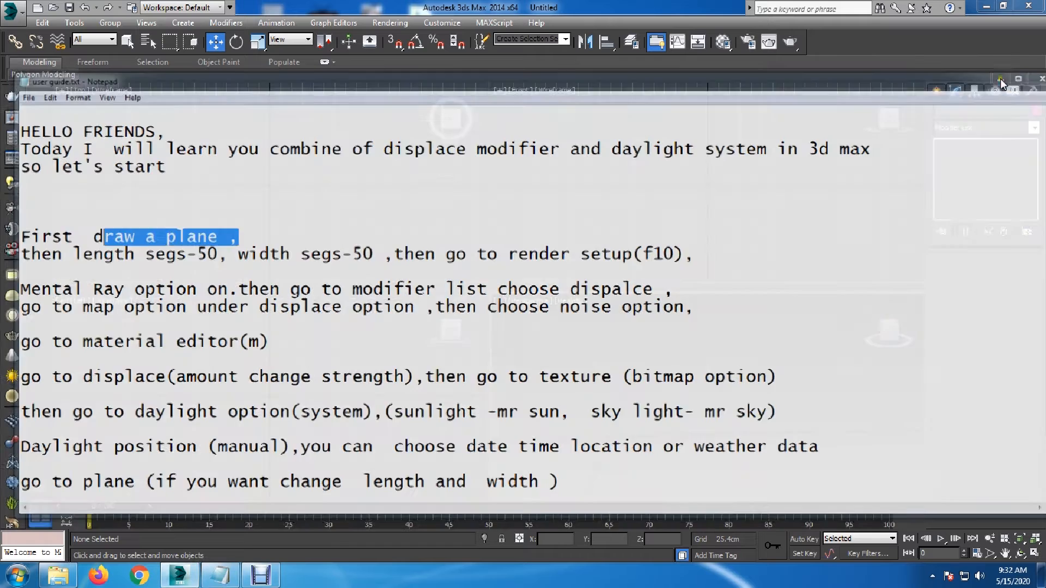
click(1003, 78)
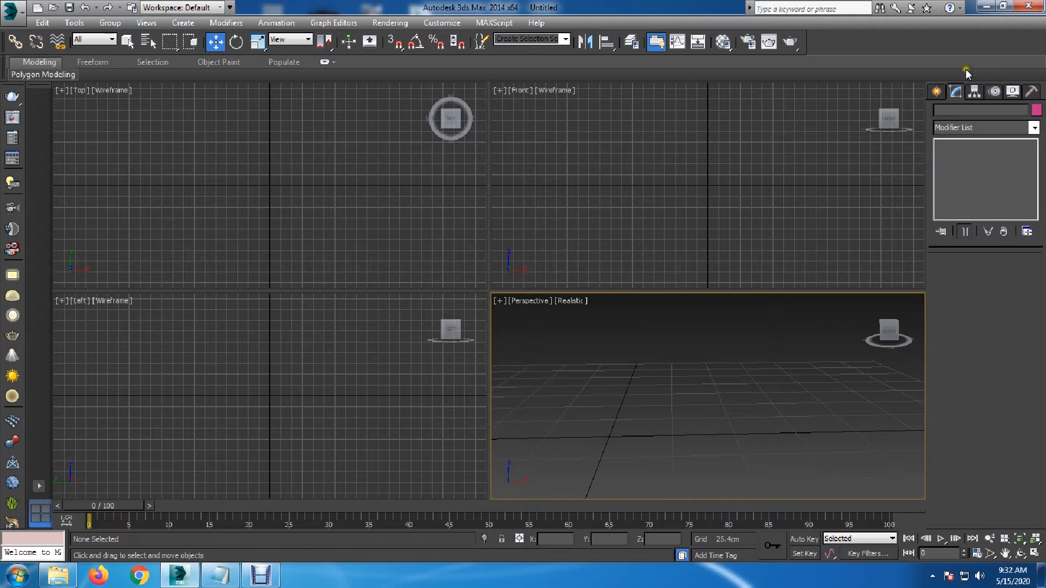
click(942, 92)
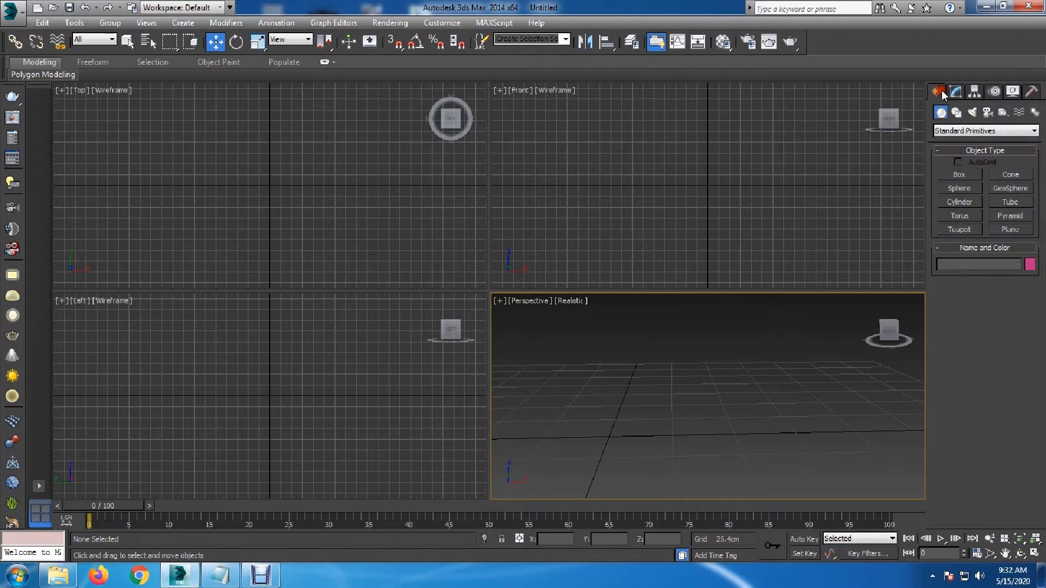
click(1008, 229)
drag(202, 134, 335, 246)
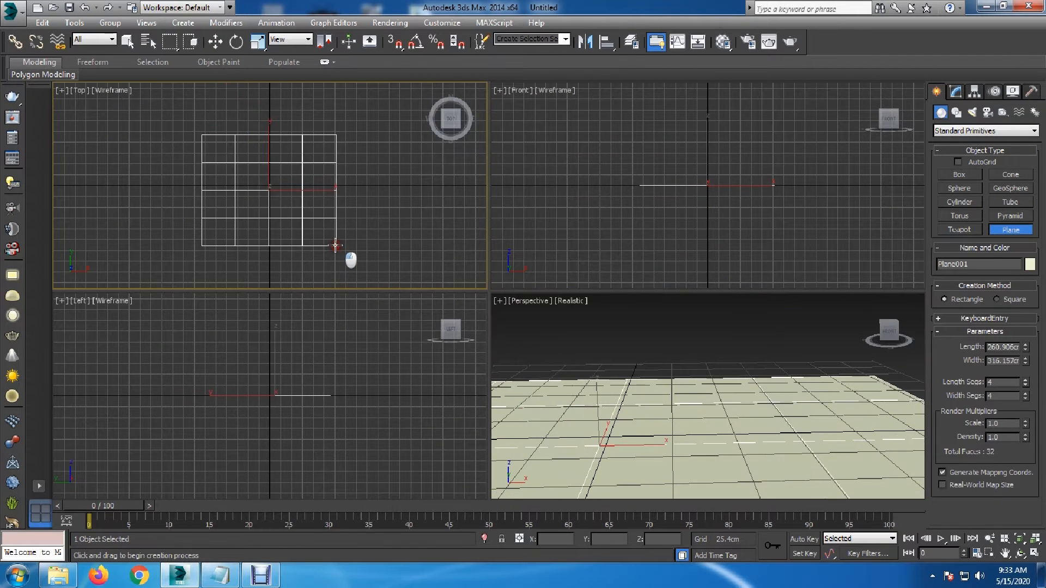
click(215, 41)
Step: Set both the length segments and the width segments of the plane to 50
click(626, 418)
middle_drag(626, 418, 713, 422)
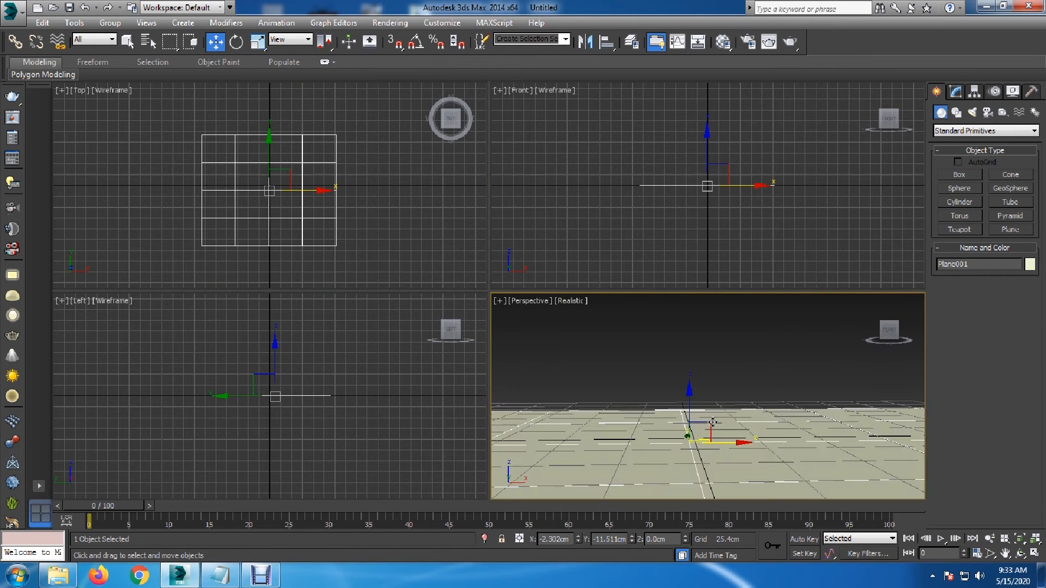
middle_drag(754, 474, 762, 446)
scroll(760, 463, up, 3)
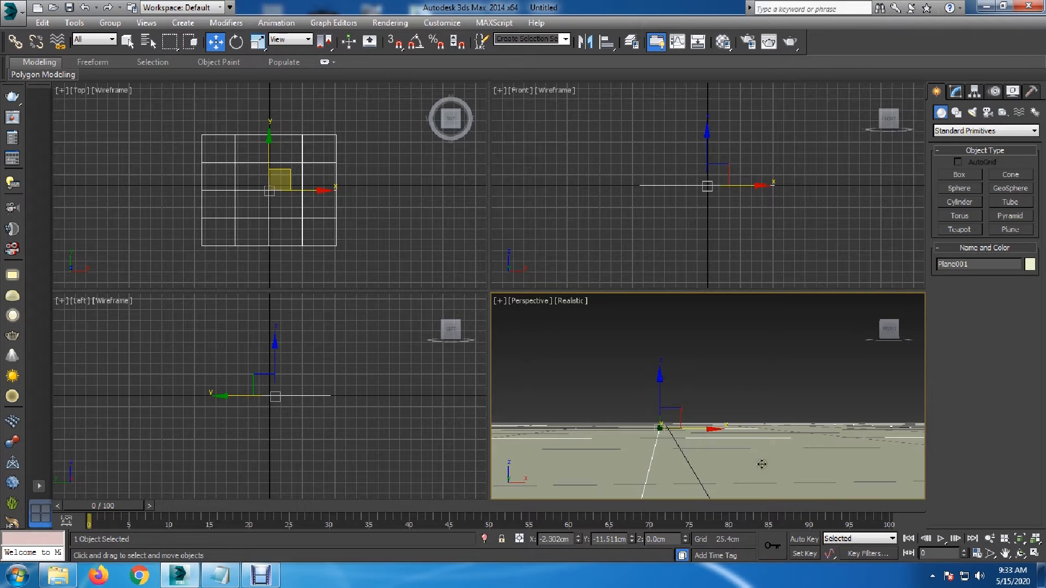
click(956, 92)
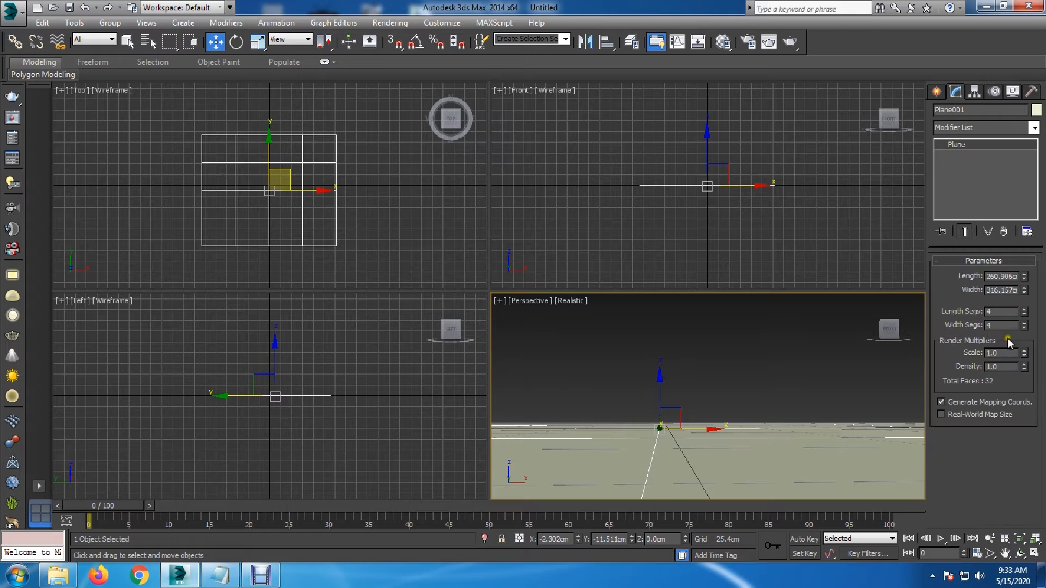
double_click(1004, 311)
text(50)
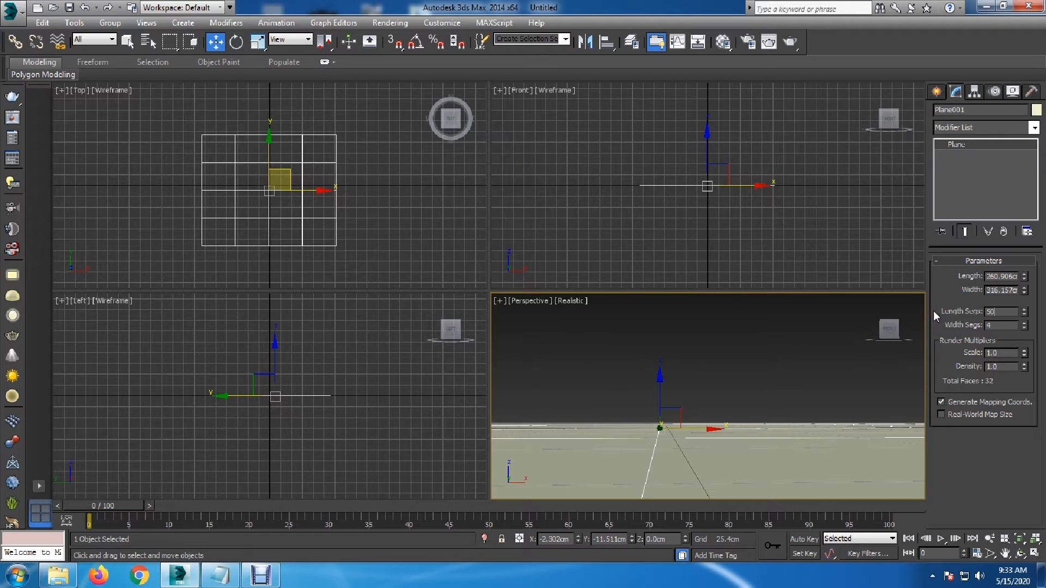
key(Tab)
text(50)
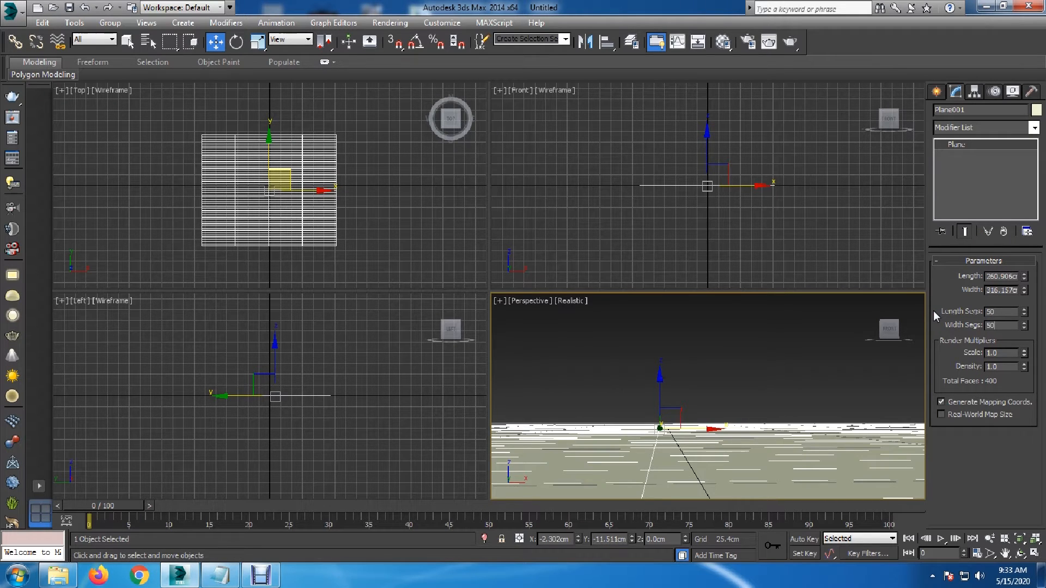
key(Return)
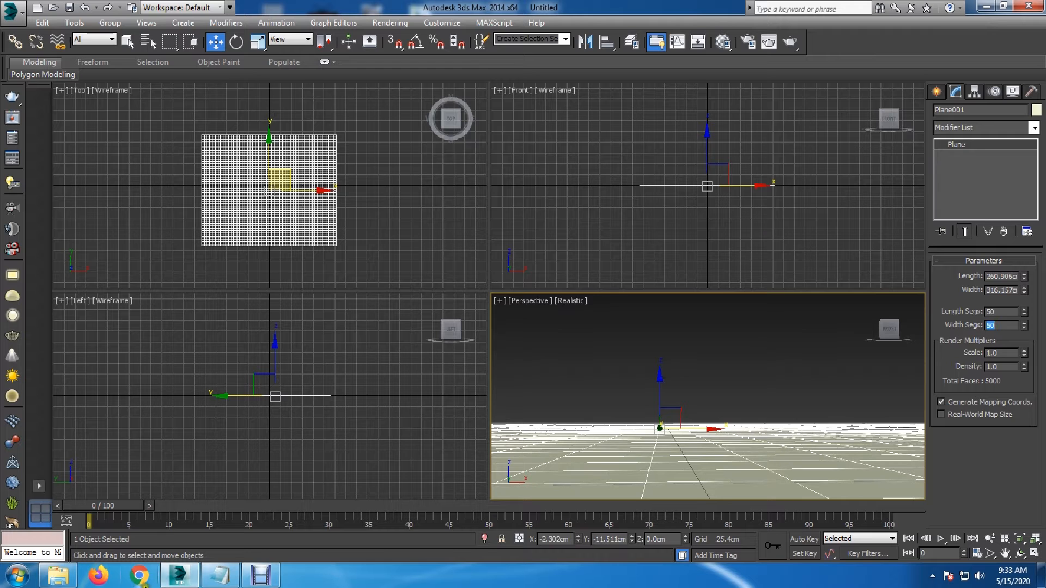
Step: Consult the mental ray line in the Notepad guide and assign NVIDIA mental ray as the production renderer in 3ds Max
click(220, 575)
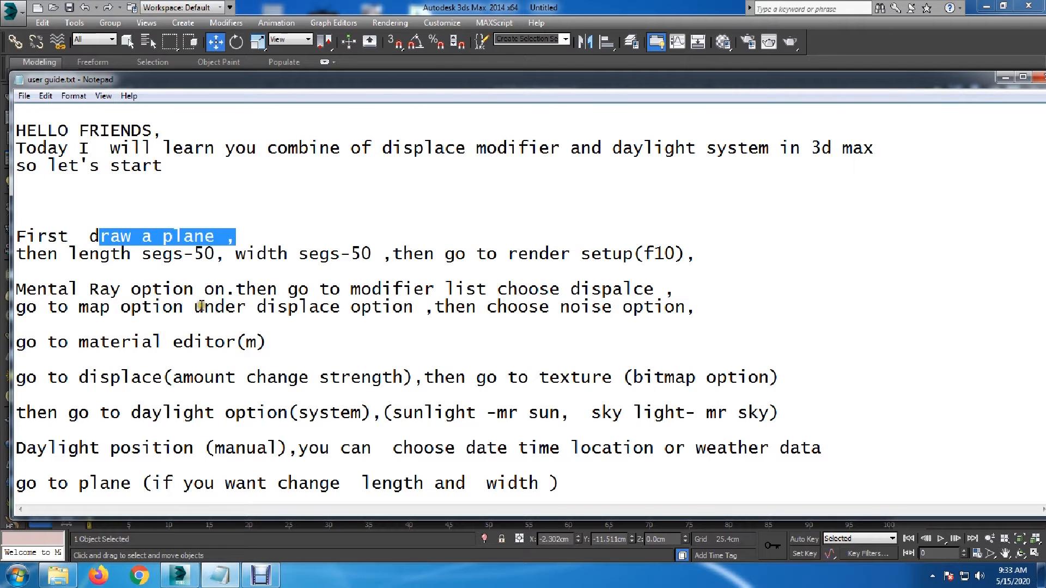
mouse_move(465, 289)
mouse_down()
mouse_move(691, 287)
mouse_move(681, 286)
mouse_up()
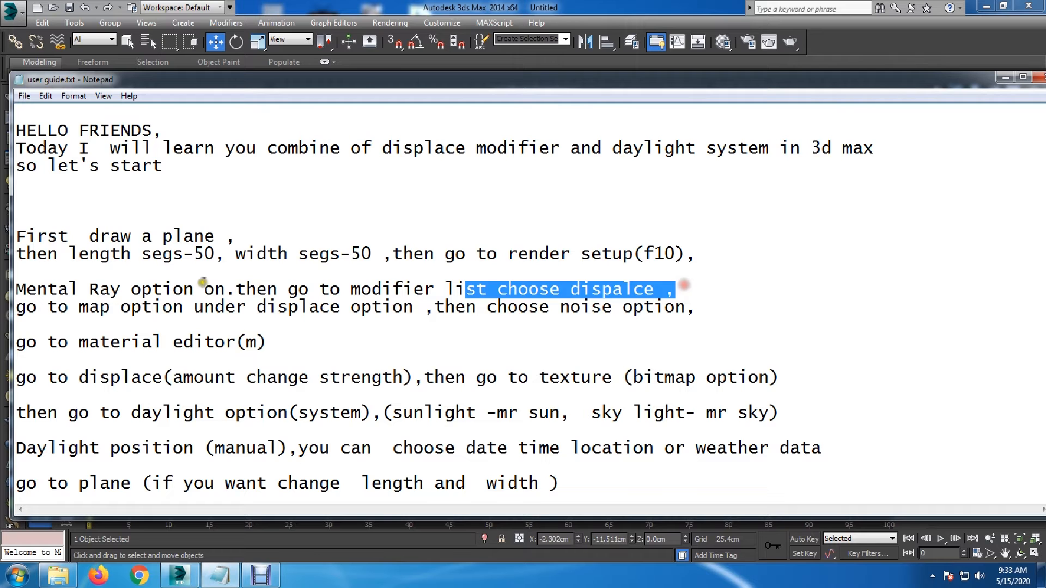
click(204, 282)
drag(58, 288, 299, 289)
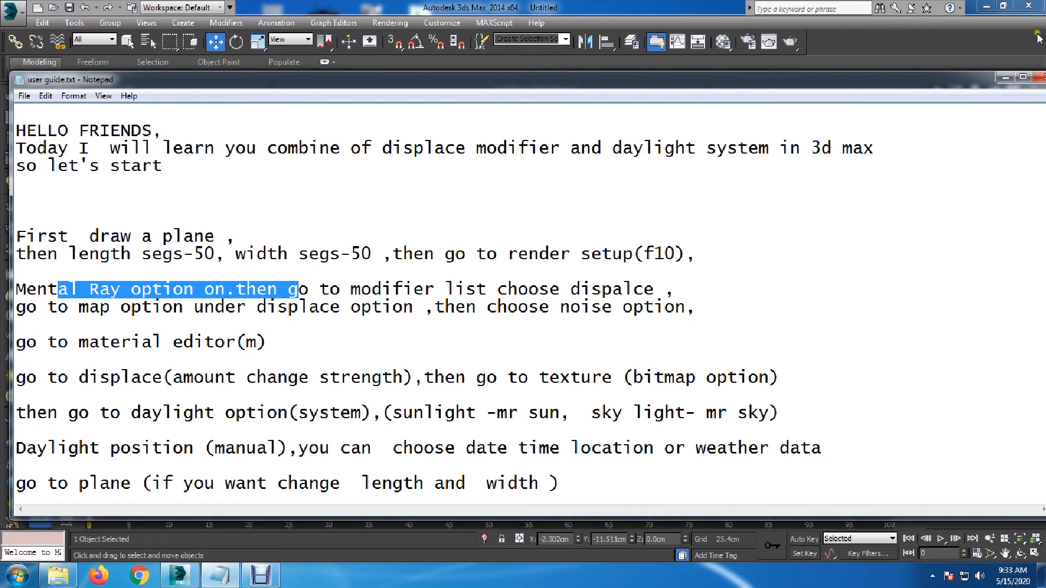
click(1005, 77)
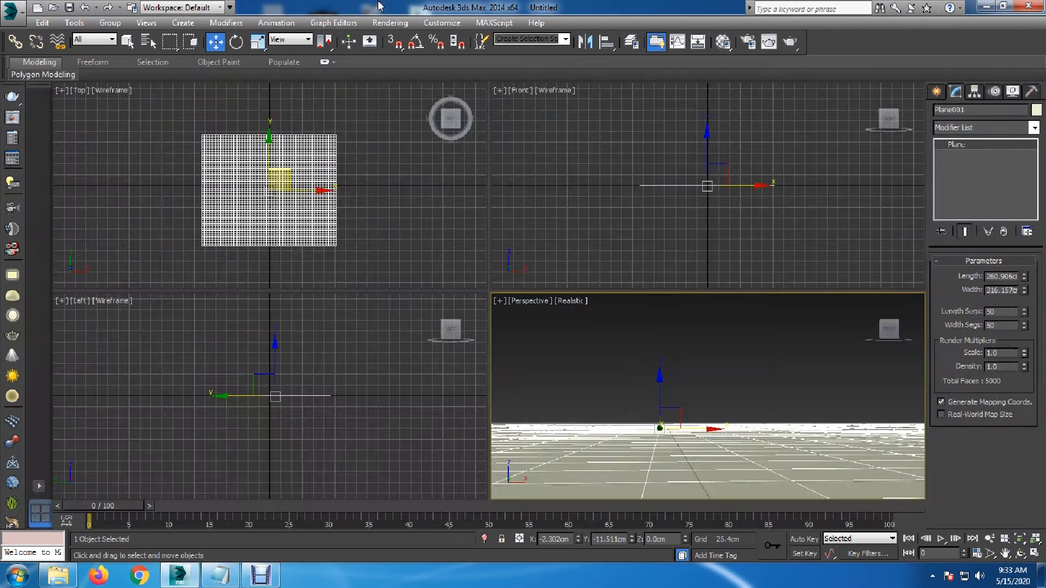
click(439, 23)
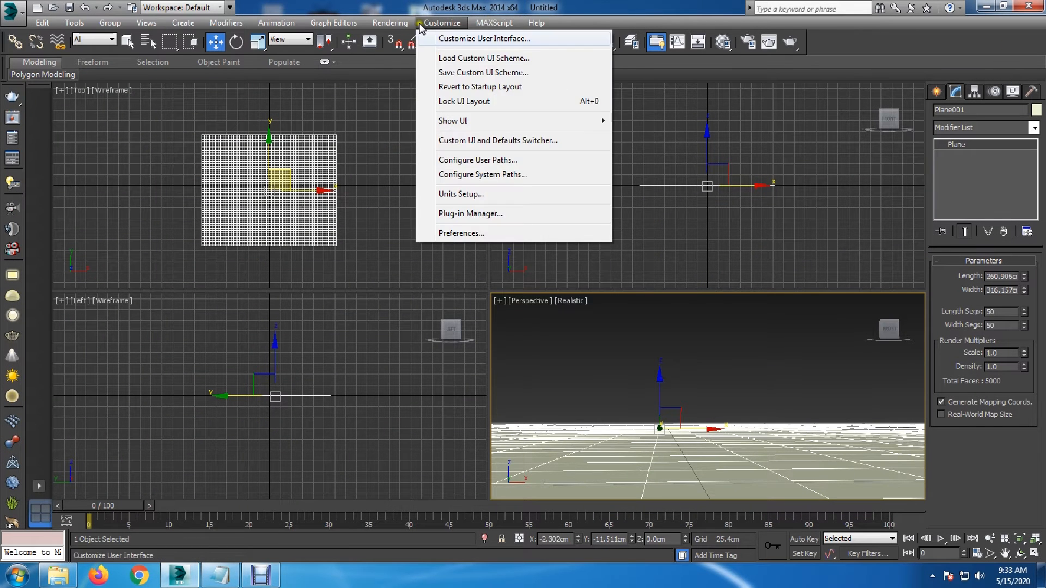
mouse_move(403, 24)
click(398, 52)
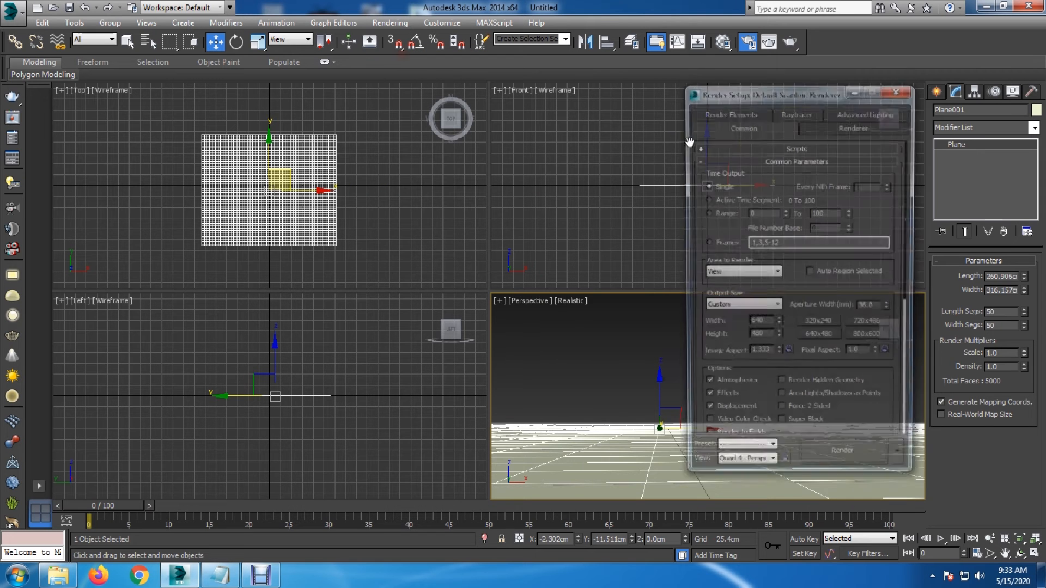
scroll(872, 427, down, 5)
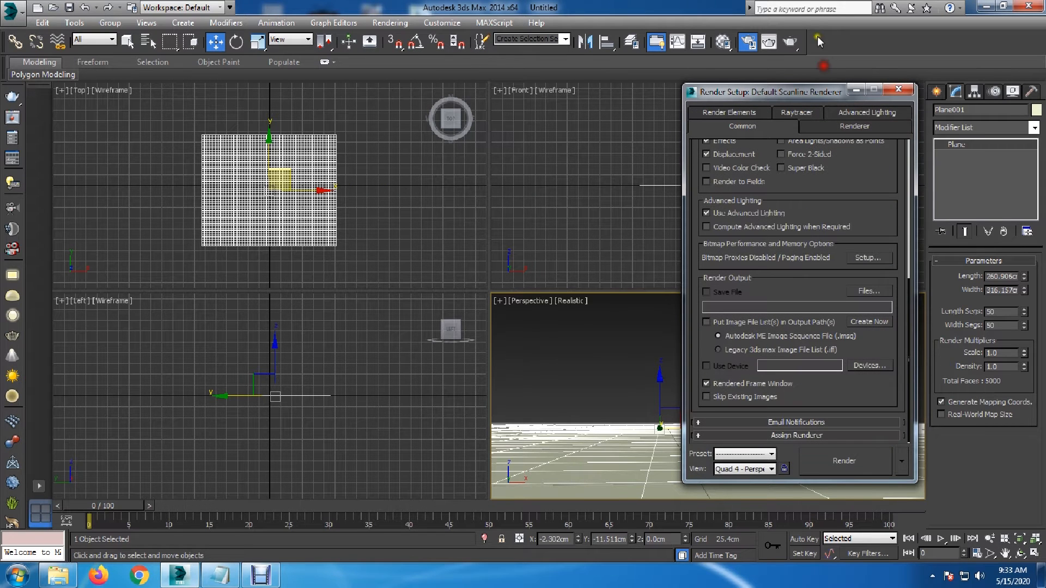
click(831, 438)
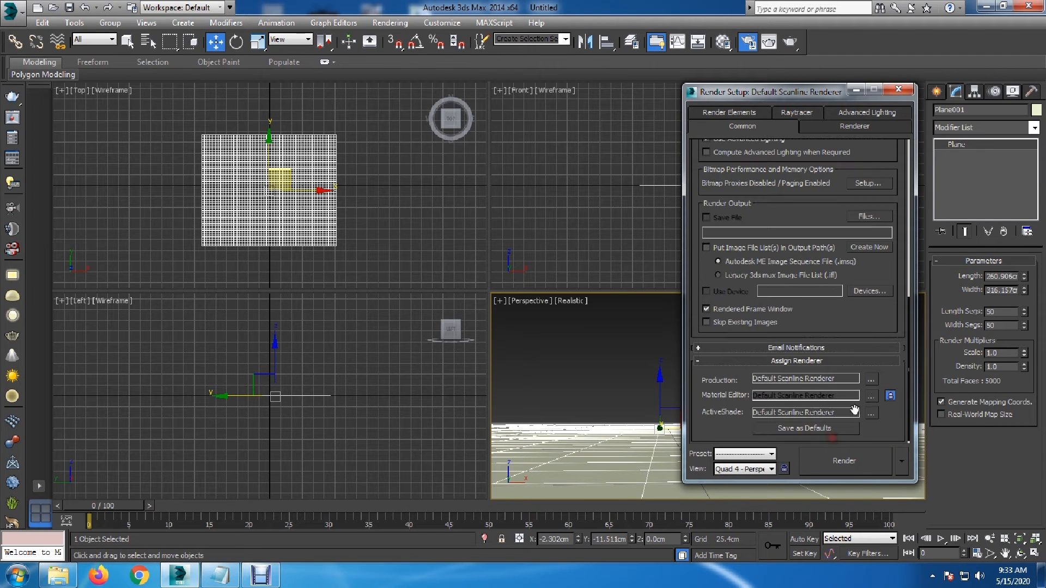
click(877, 382)
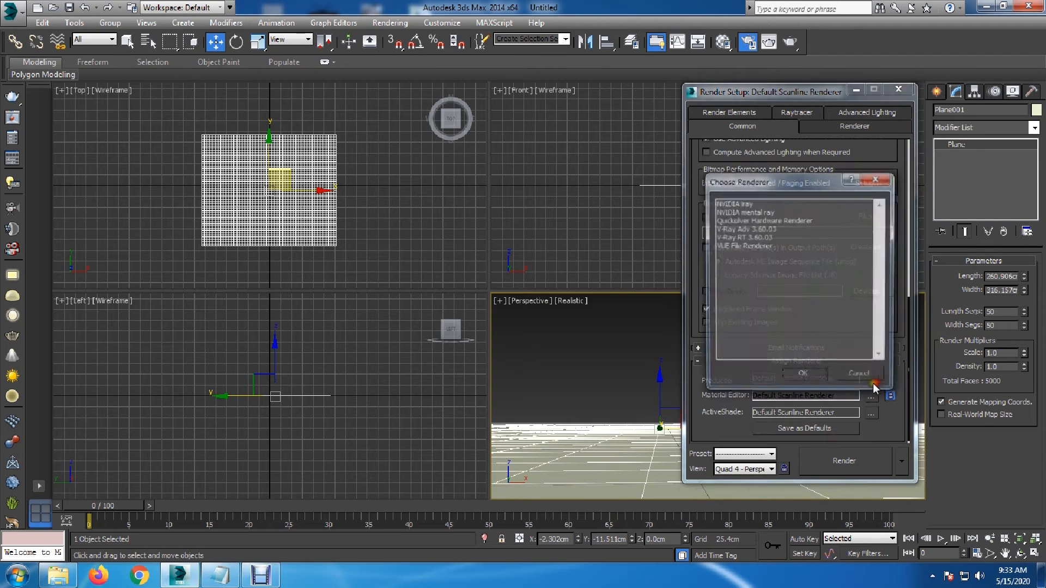
click(758, 212)
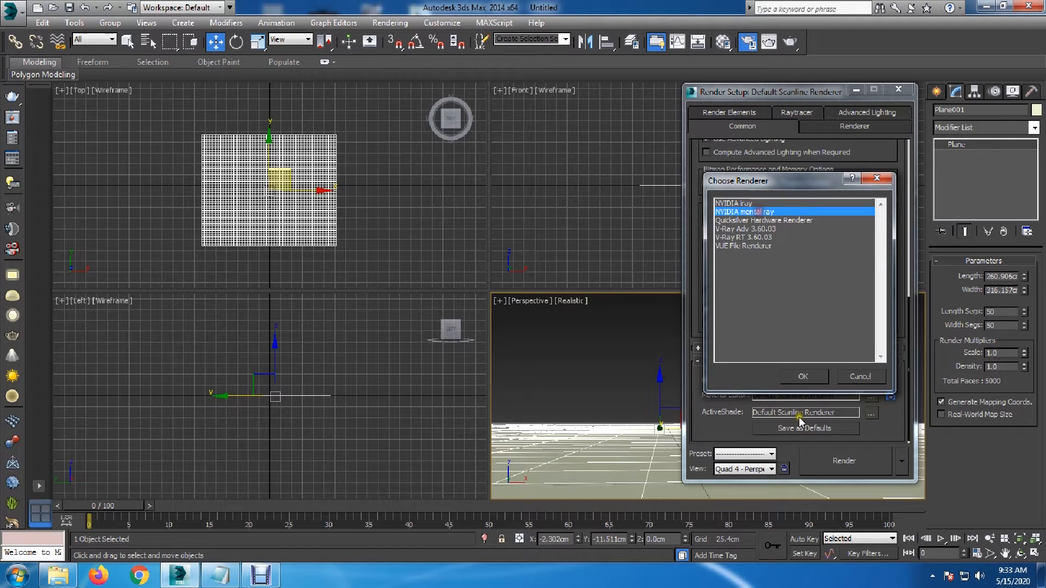
click(802, 380)
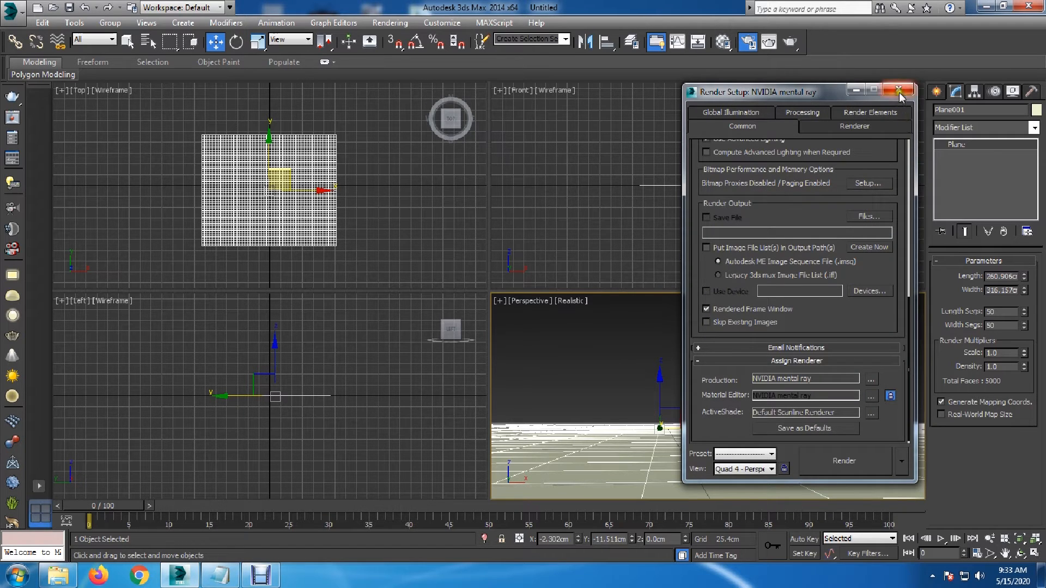
click(899, 90)
Step: Check the Notepad guide's material step and load desert-3001909_1280.jpg from the desktop's Max Script folder as the first material's diffuse bitmap in 3ds Max
click(762, 368)
click(753, 449)
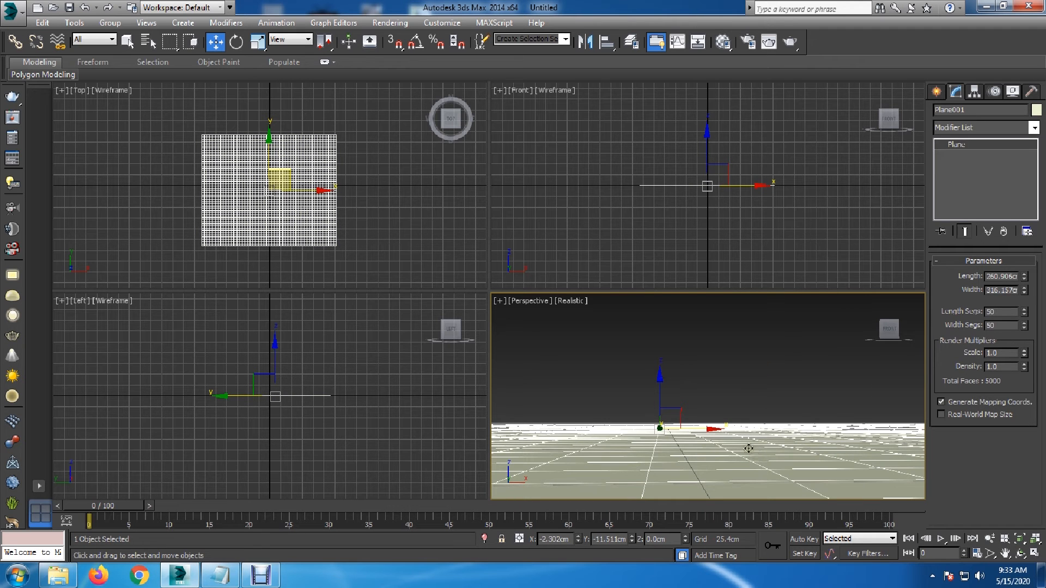
key(m)
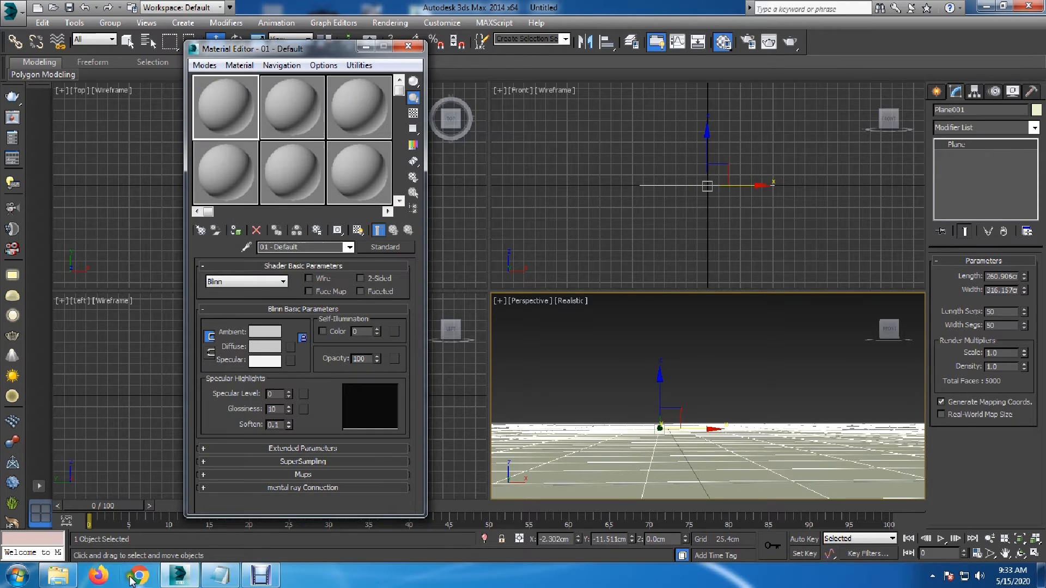
click(220, 576)
drag(130, 342, 267, 344)
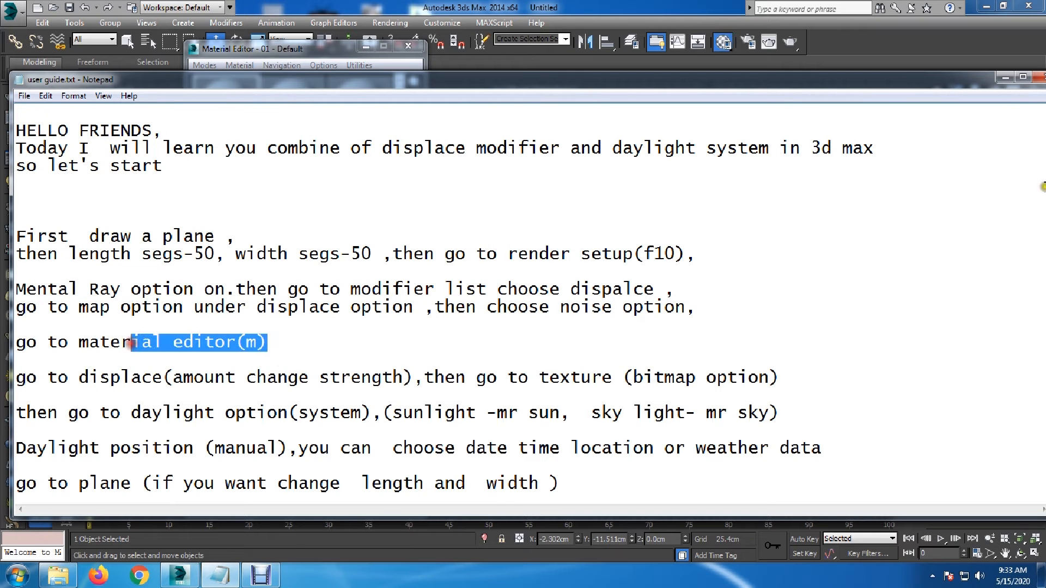
click(1005, 77)
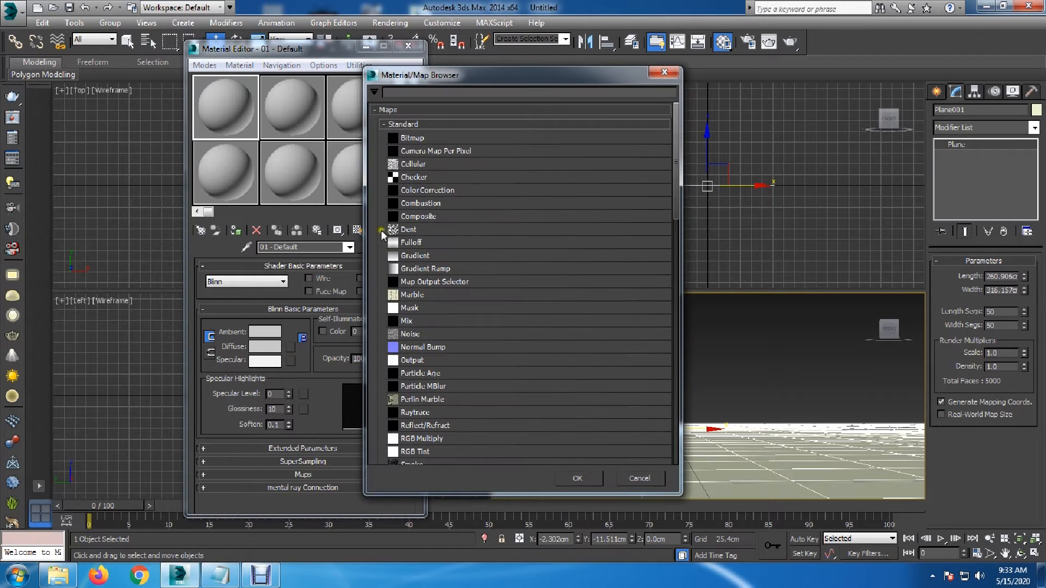
double_click(406, 139)
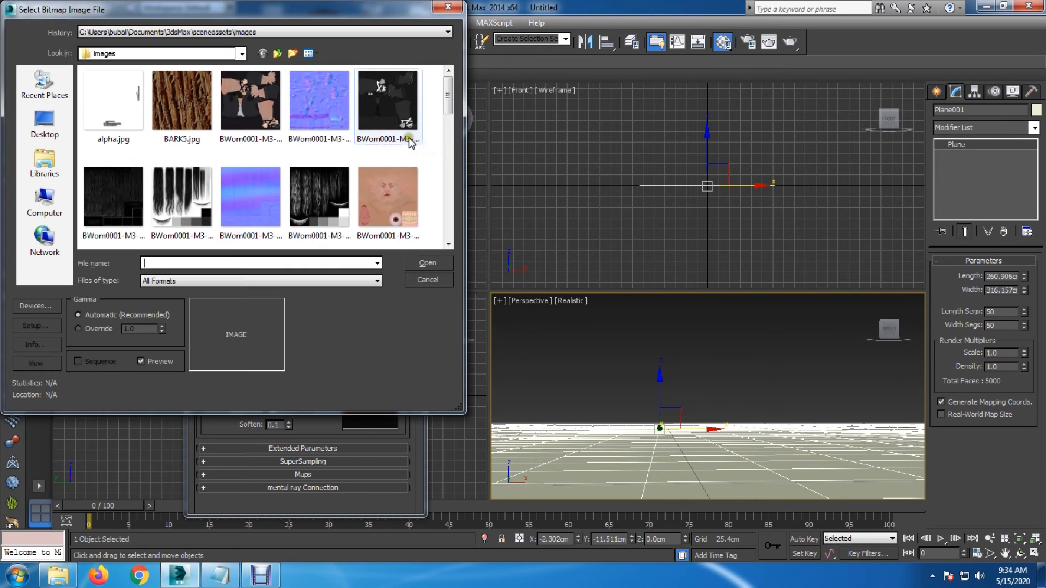
click(55, 127)
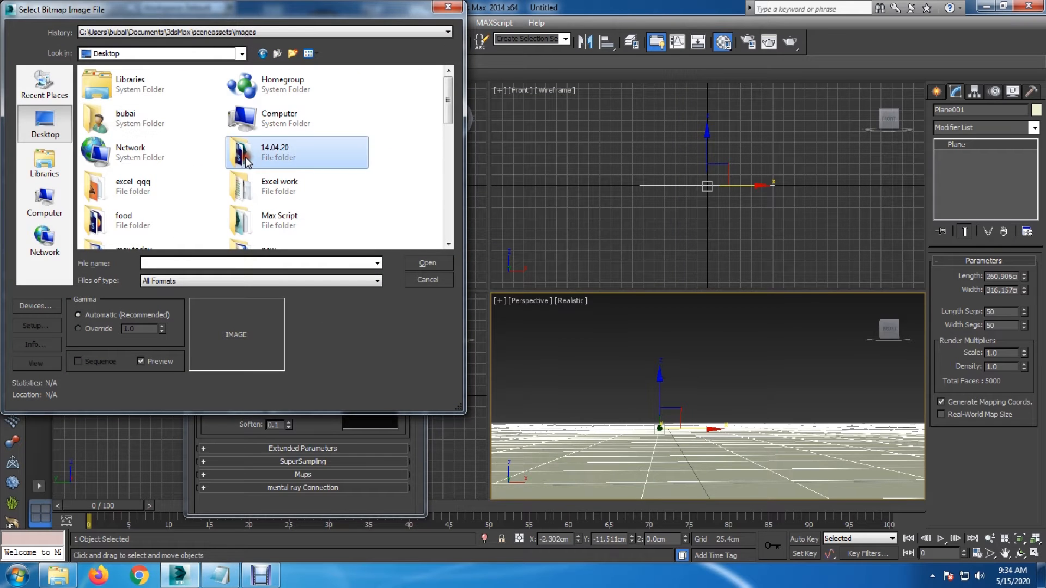
double_click(272, 217)
click(255, 112)
click(426, 264)
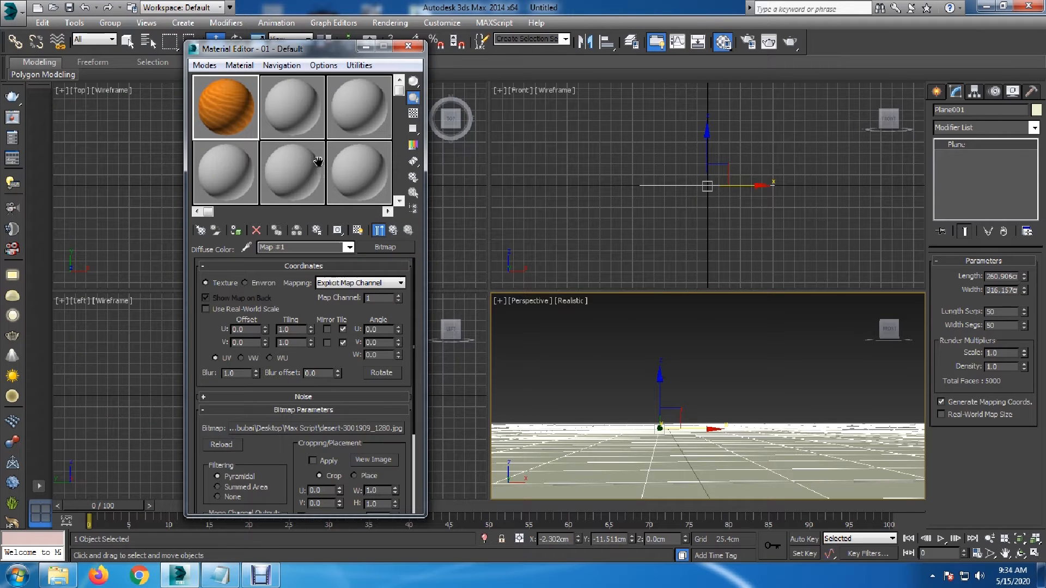
Step: Assign the desert material to the plane, show its map in the viewport and close the Material Editor
click(357, 230)
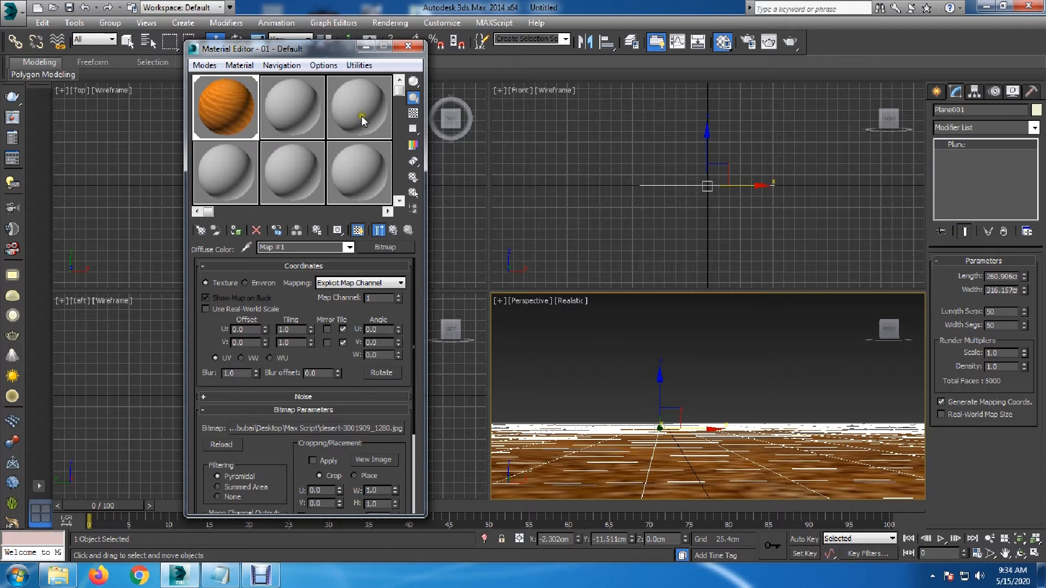
click(408, 46)
click(703, 391)
click(729, 452)
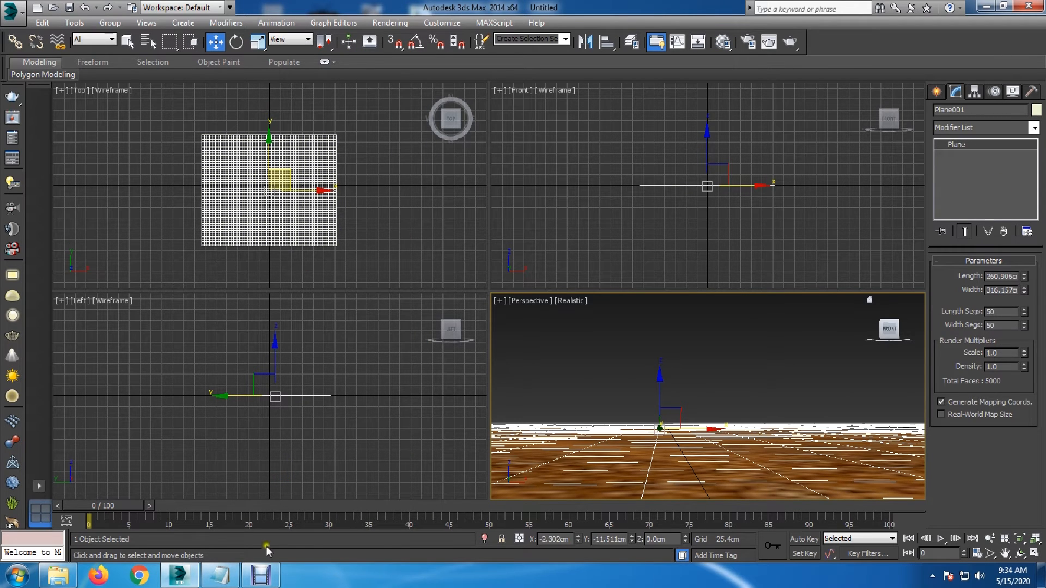
Step: Read the displace line in the Notepad guide and add a Displace modifier to the plane in 3ds Max
click(220, 576)
drag(151, 389, 446, 390)
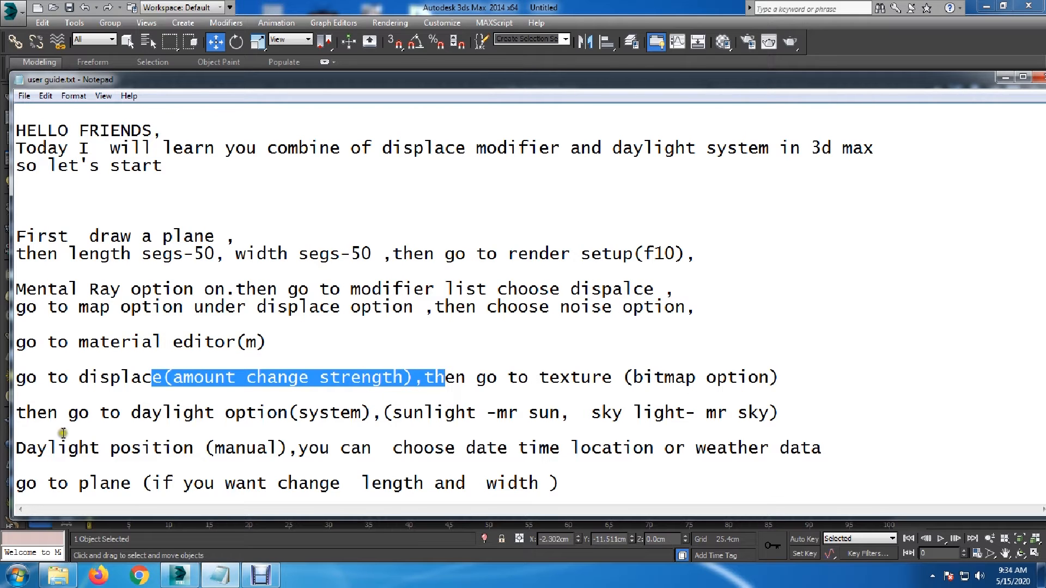
drag(58, 378, 778, 383)
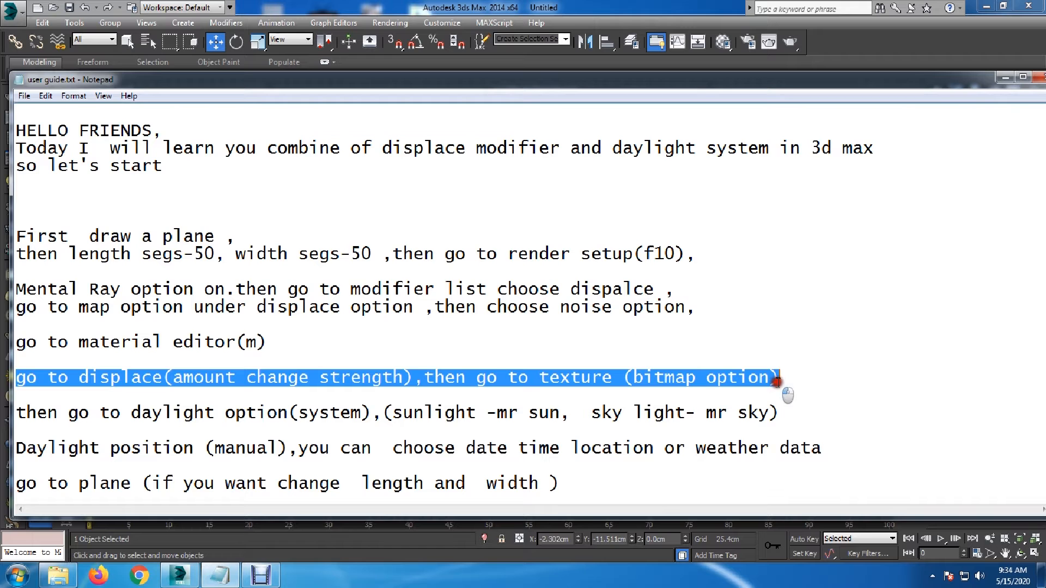
click(1004, 76)
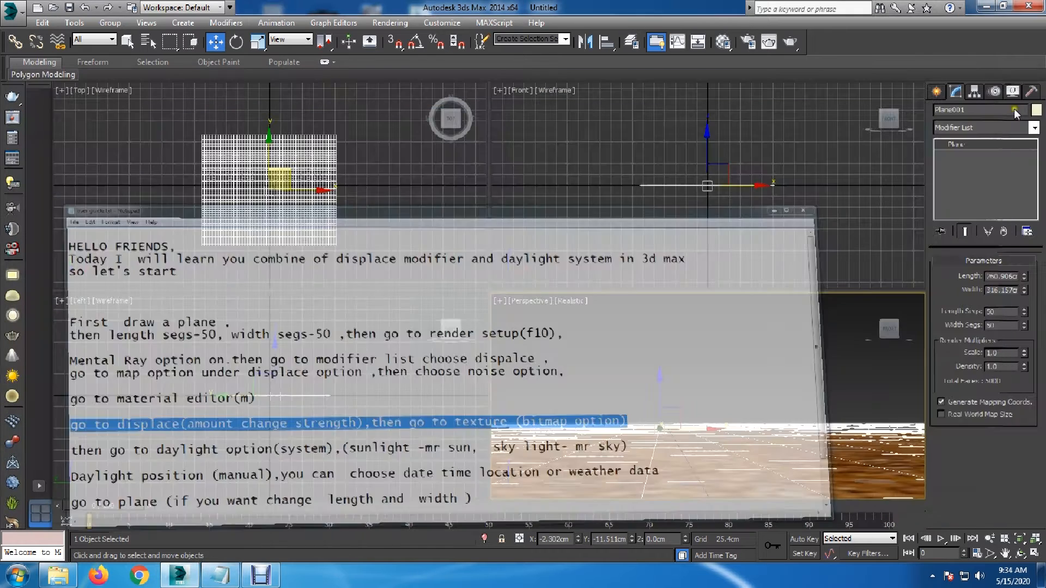
click(1033, 128)
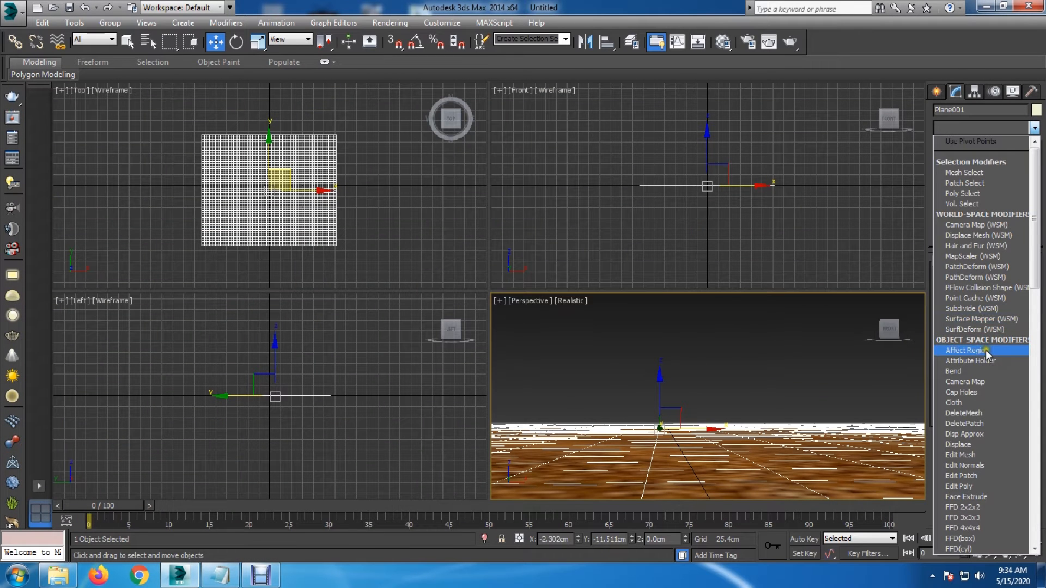
key(d)
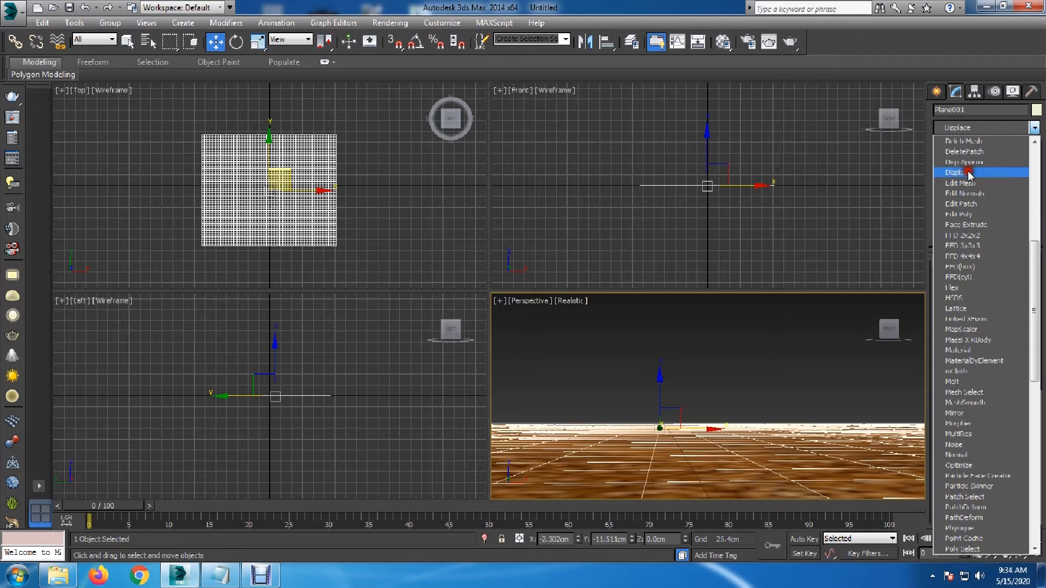
click(967, 171)
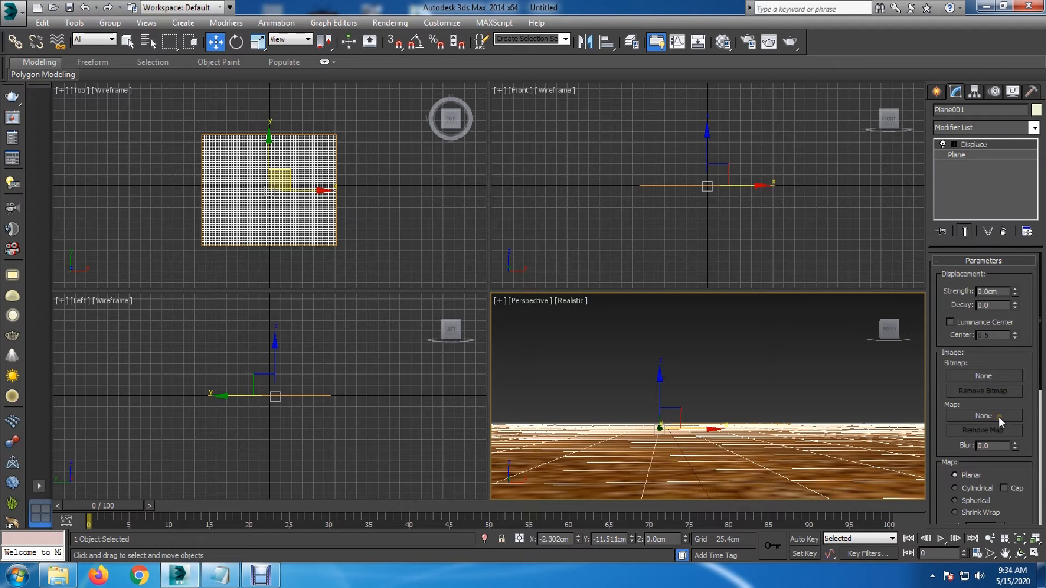
Step: Add the line "go to map , then go to texture" below the displace line in the Notepad guide
click(220, 576)
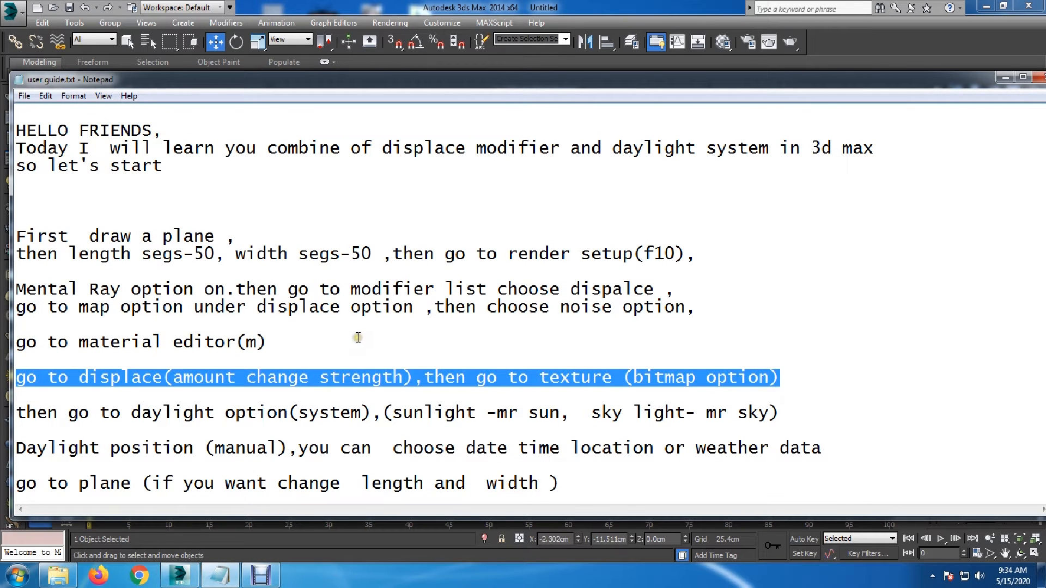
click(345, 380)
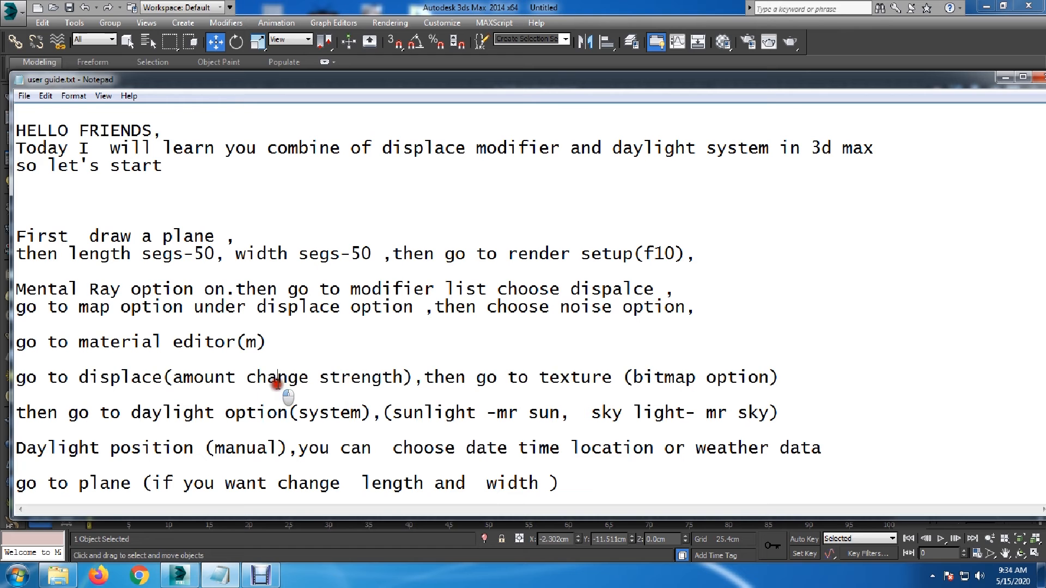
drag(276, 378, 320, 379)
click(808, 370)
click(1006, 77)
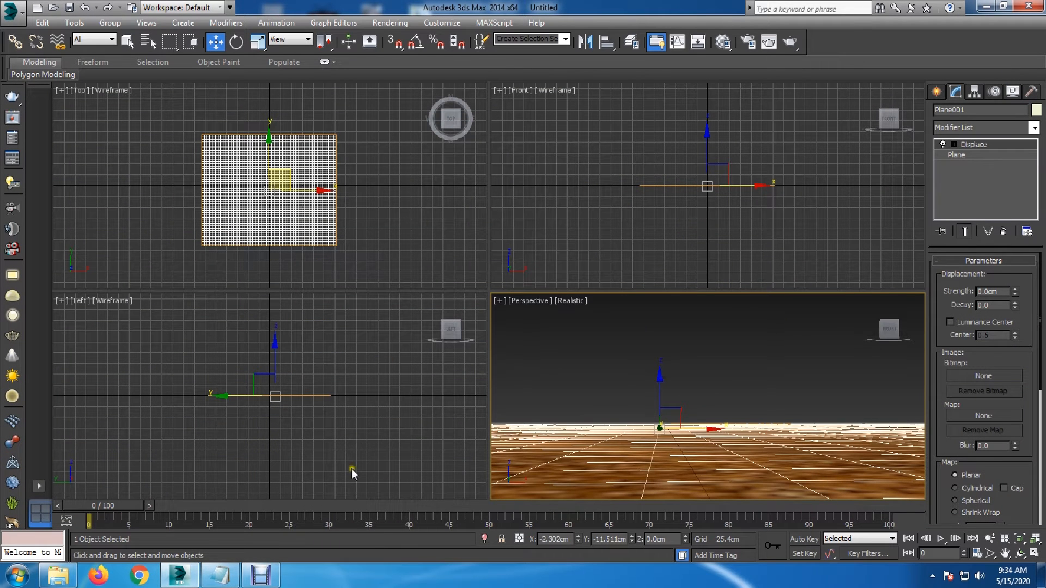
click(221, 577)
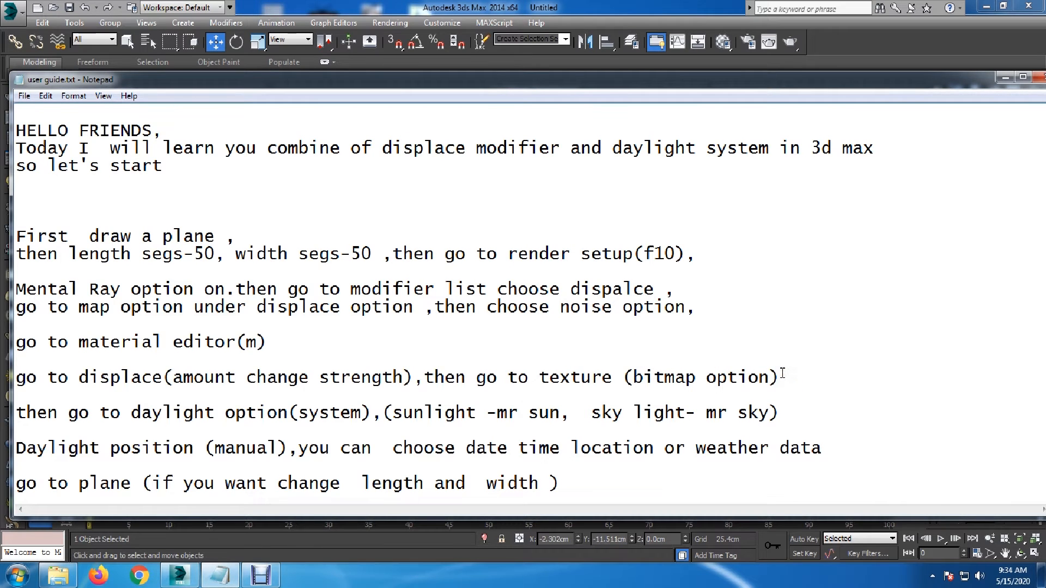
key(Return)
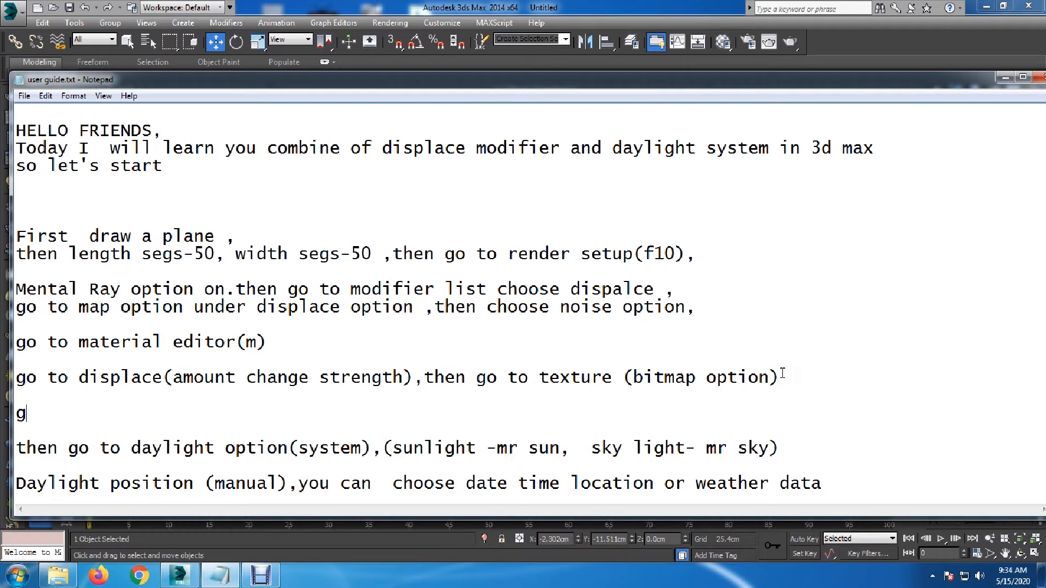
text(go to map)
text(, then go to)
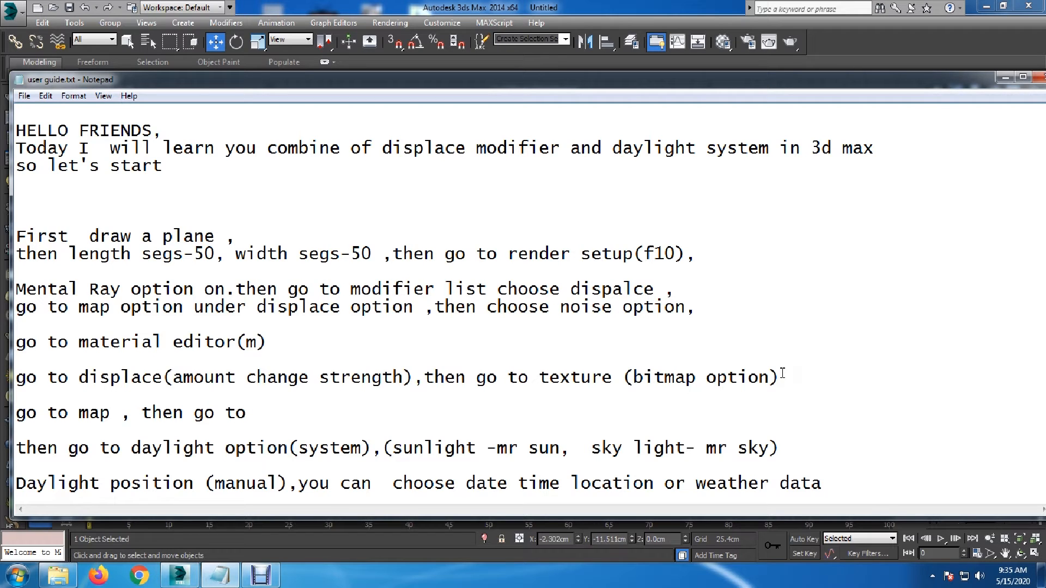
drag(539, 377, 615, 377)
key(ctrl+c)
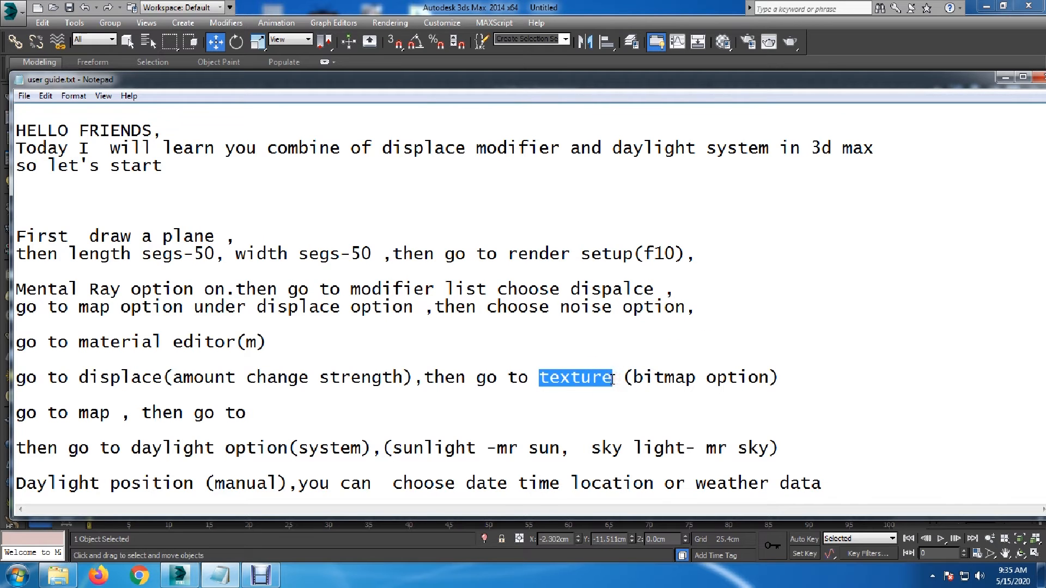
click(261, 415)
key(ctrl+v)
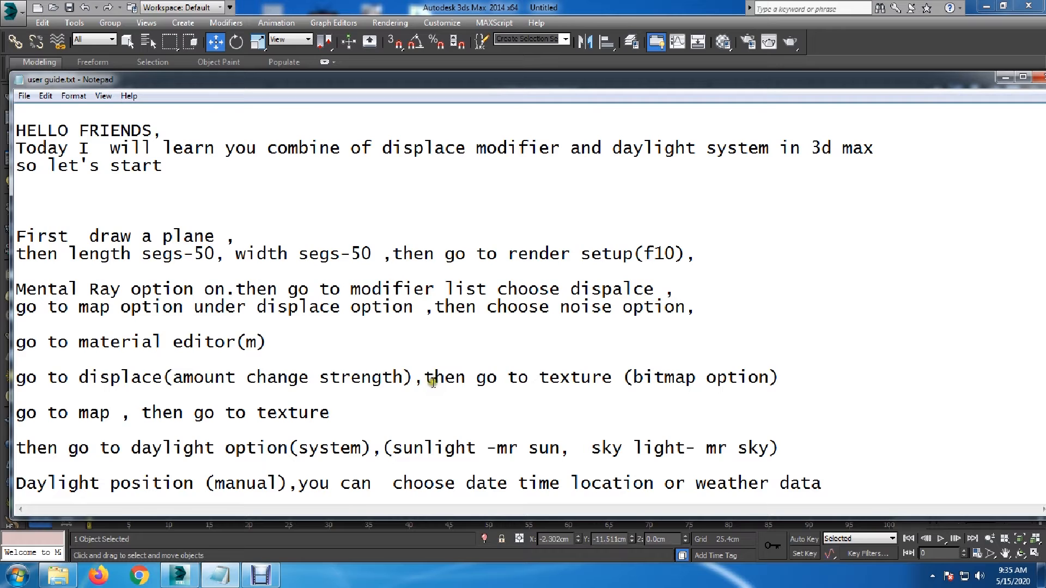
Step: Delete "then go to texture (bitmap option)" from the guide's displace line and minimize Notepad
drag(427, 380, 864, 391)
key(Delete)
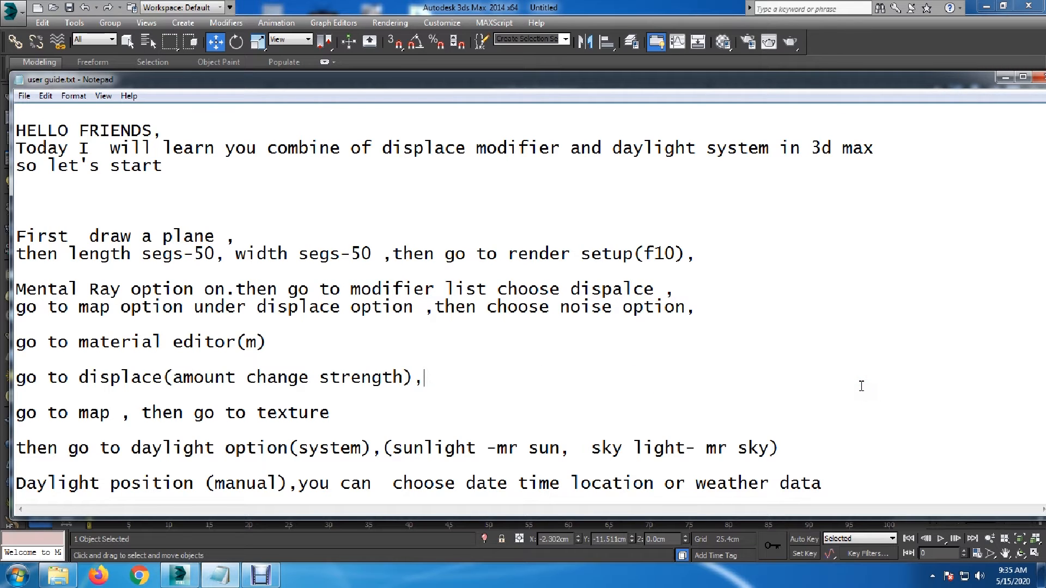
click(356, 421)
click(1005, 77)
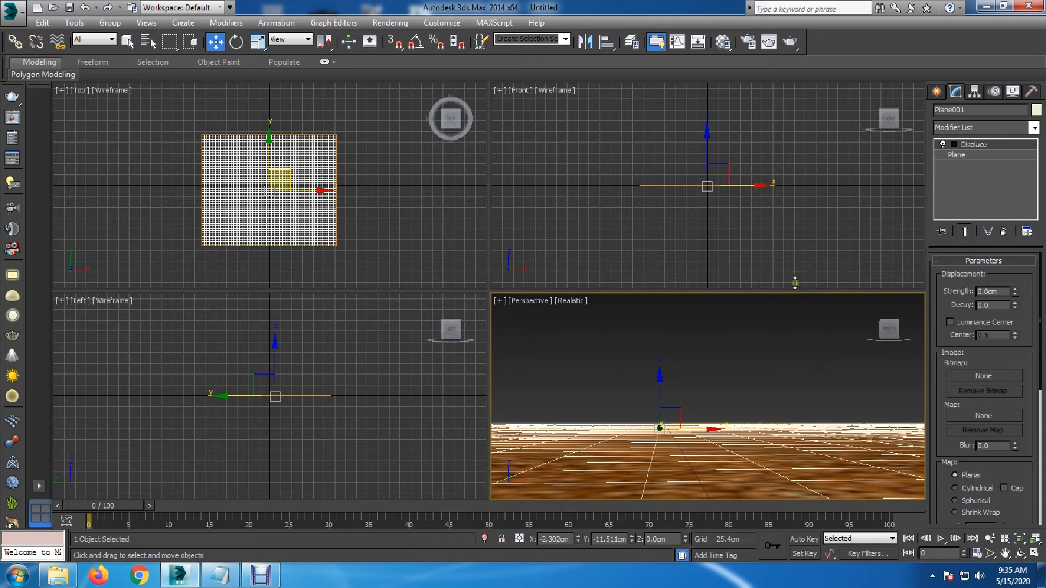
Step: Assign a Noise map to the map slot of the plane's Displace modifier in 3ds Max
click(743, 364)
click(709, 469)
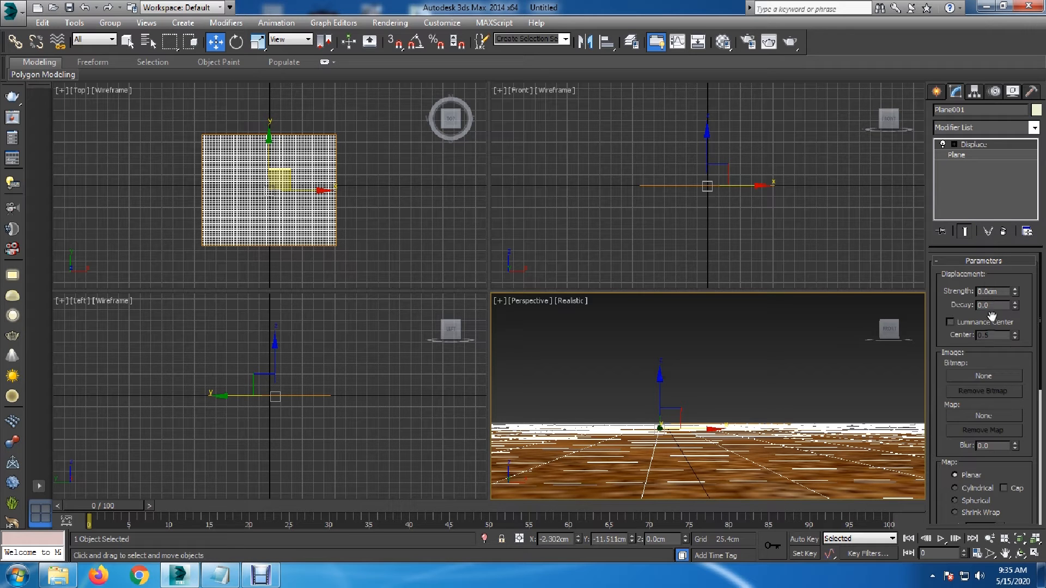
click(987, 415)
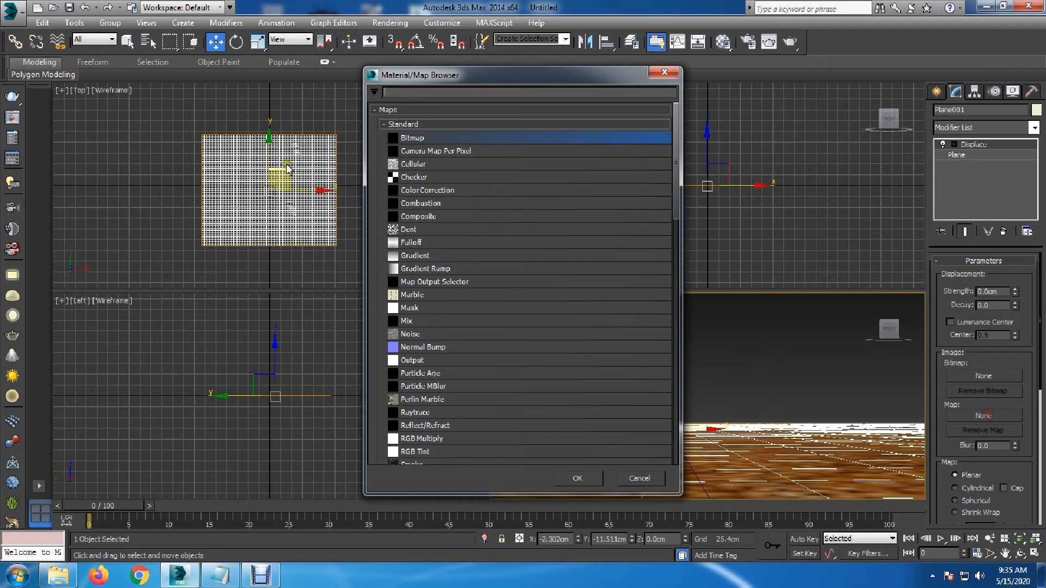
double_click(411, 333)
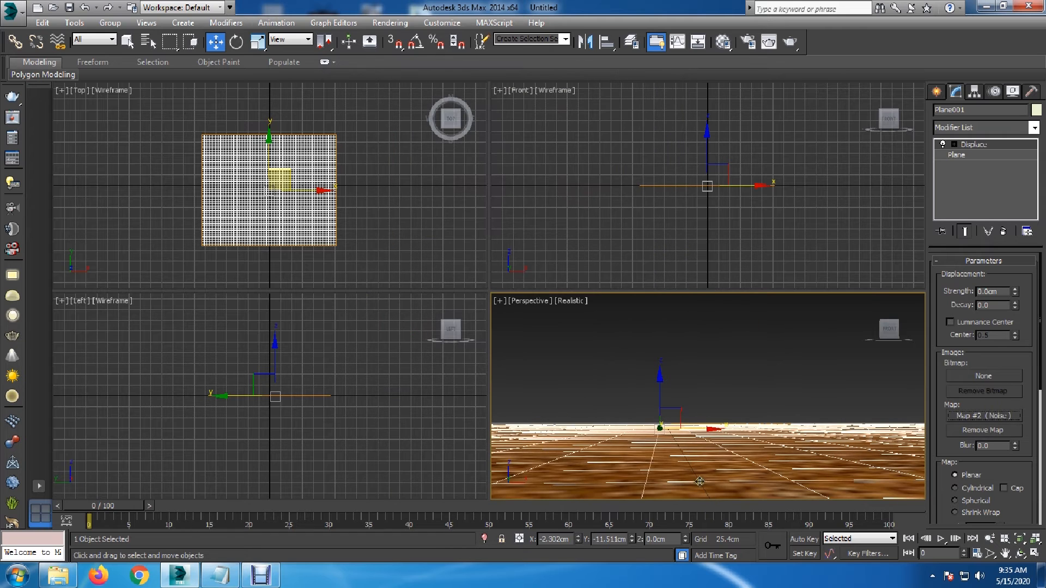
Step: Place the Displace modifier's Noise map as an instance in the second sample slot of the Material Editor
key(m)
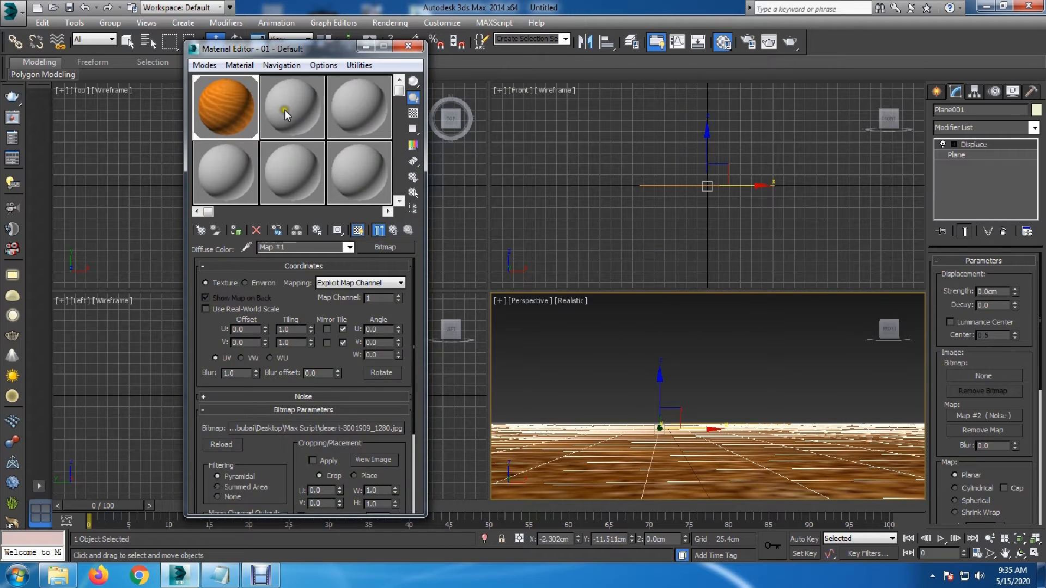
click(285, 109)
click(975, 376)
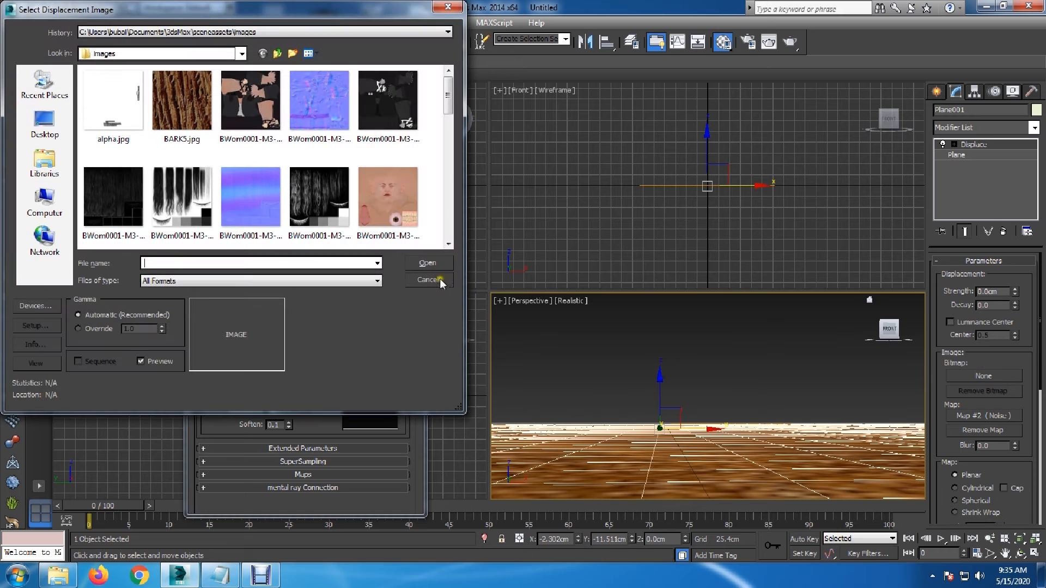
click(442, 280)
drag(594, 255, 285, 105)
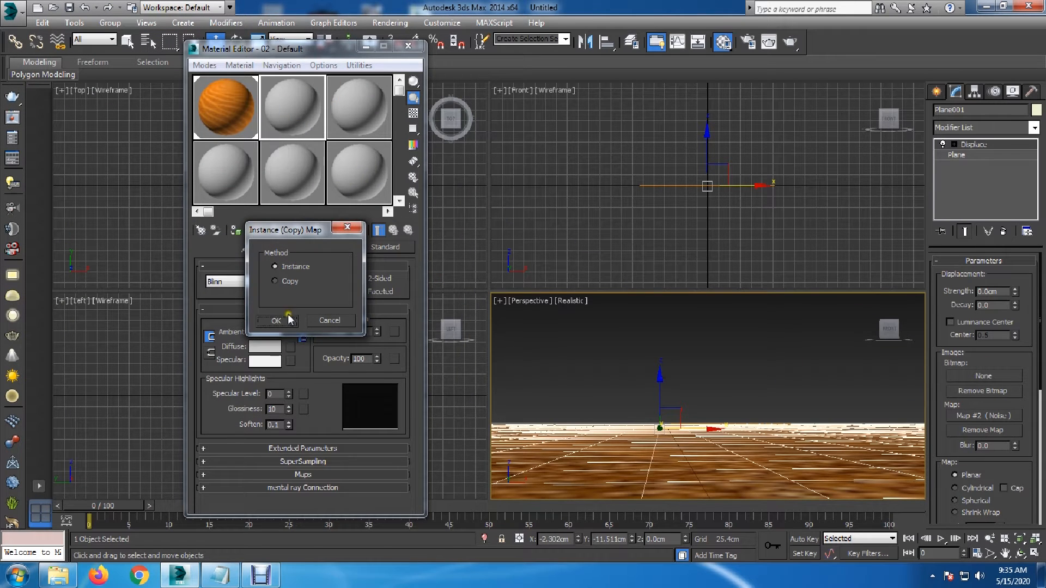
click(279, 321)
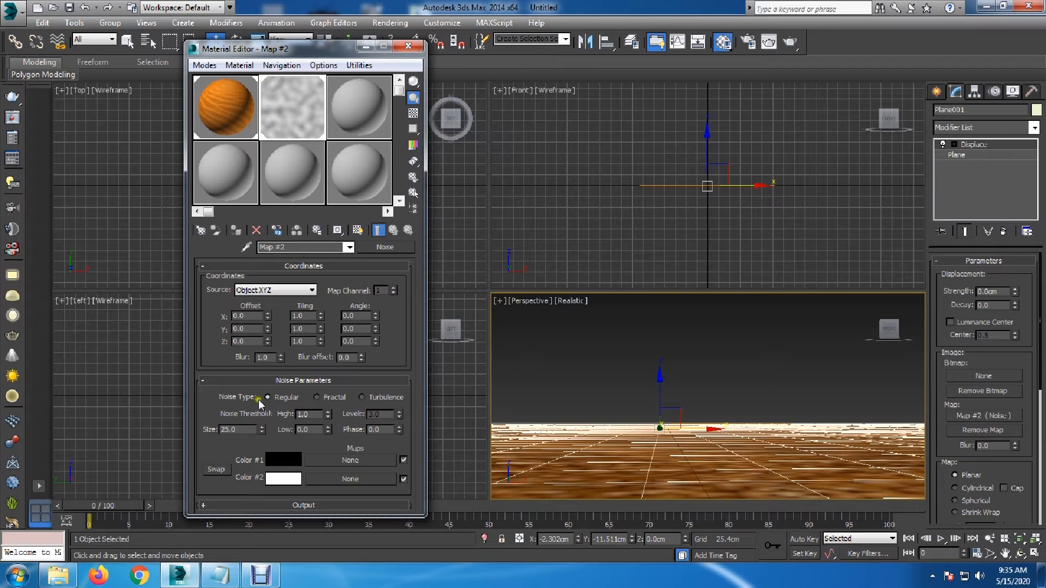
Step: Set the Noise map's size to 24.1 and the Displace modifier's strength to 18.887 cm
mouse_move(262, 431)
mouse_down()
mouse_move(279, 484)
mouse_move(275, 439)
mouse_move(290, 459)
mouse_move(279, 436)
mouse_up()
drag(1014, 285, 1014, 241)
drag(1014, 292, 1004, 153)
alt+middle_drag(778, 406, 761, 463)
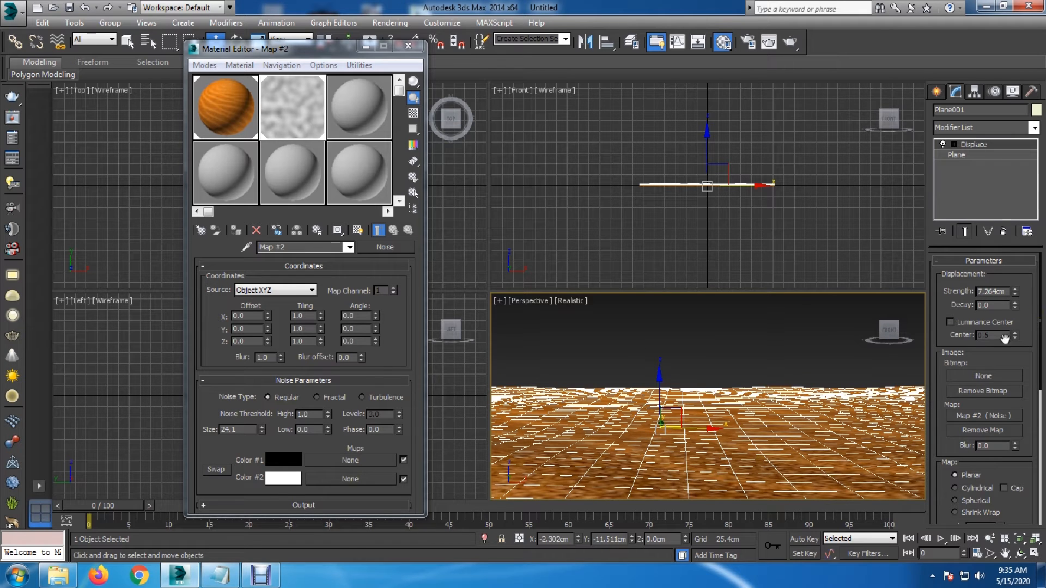
drag(1013, 292, 1031, 181)
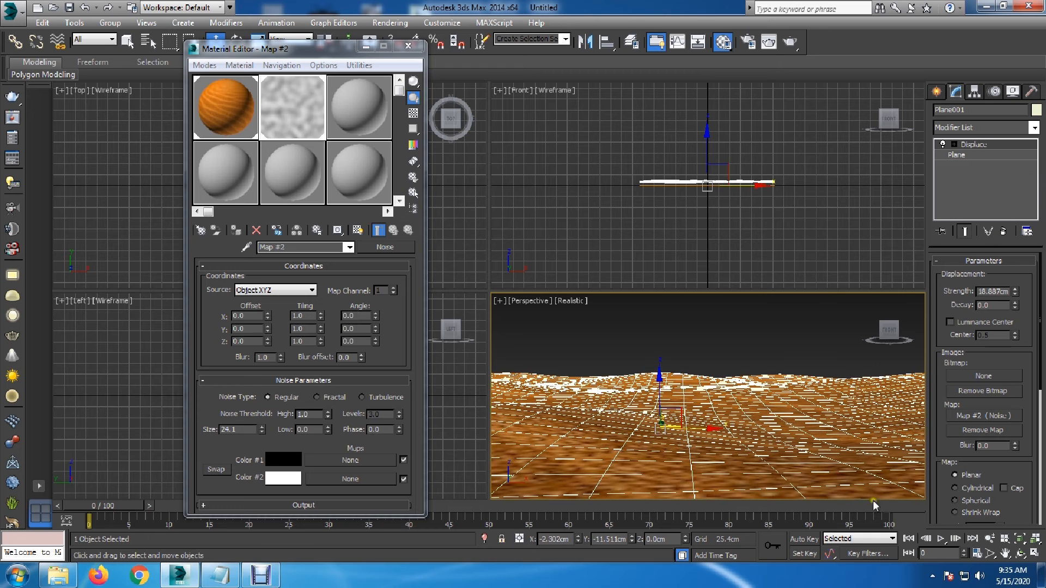
Step: Close the Material Editor, test-render the displaced terrain in the Perspective view and close the rendered image
click(1004, 554)
drag(814, 430, 822, 500)
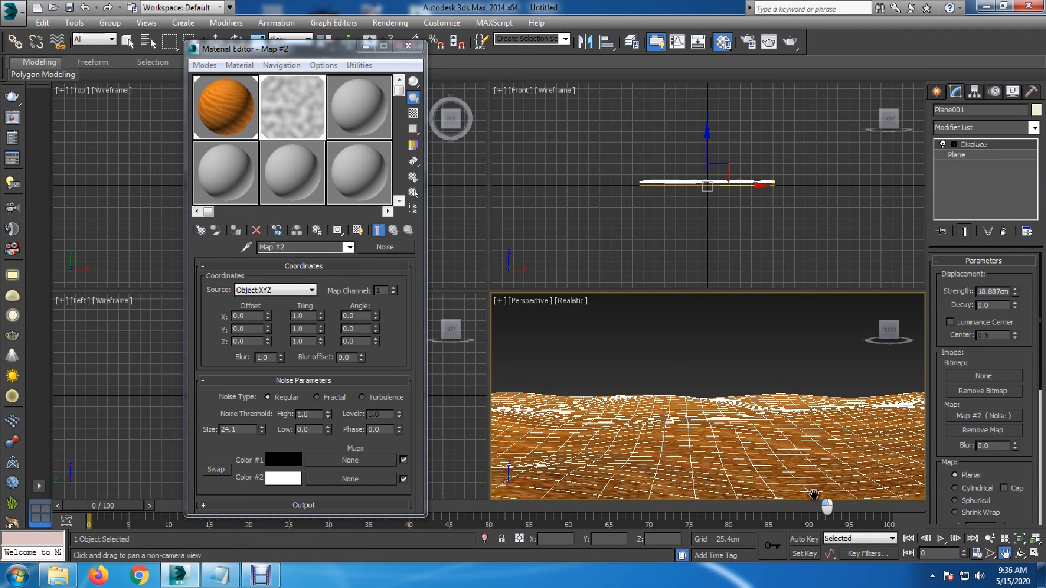
click(408, 45)
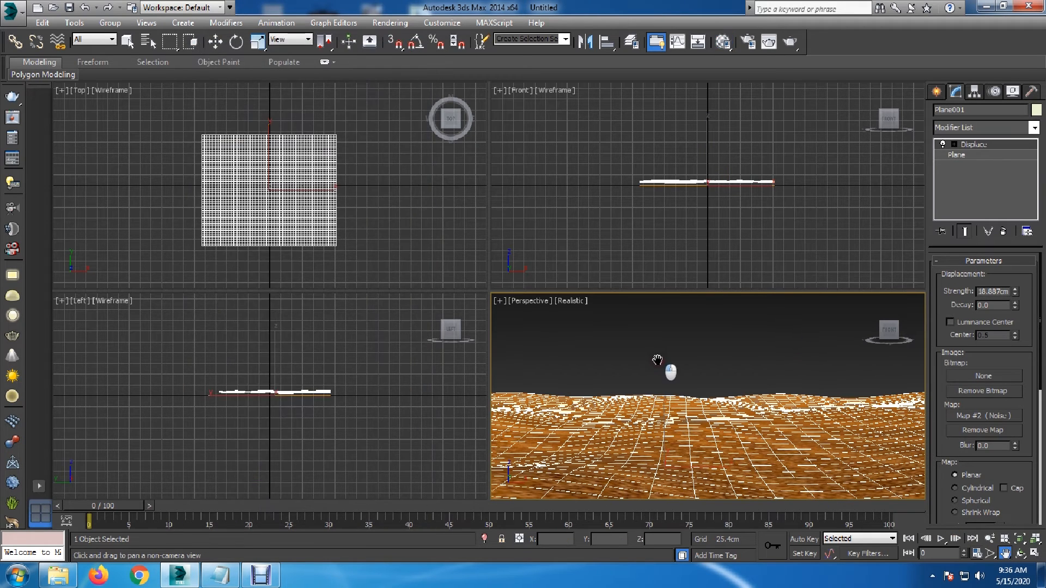
click(216, 42)
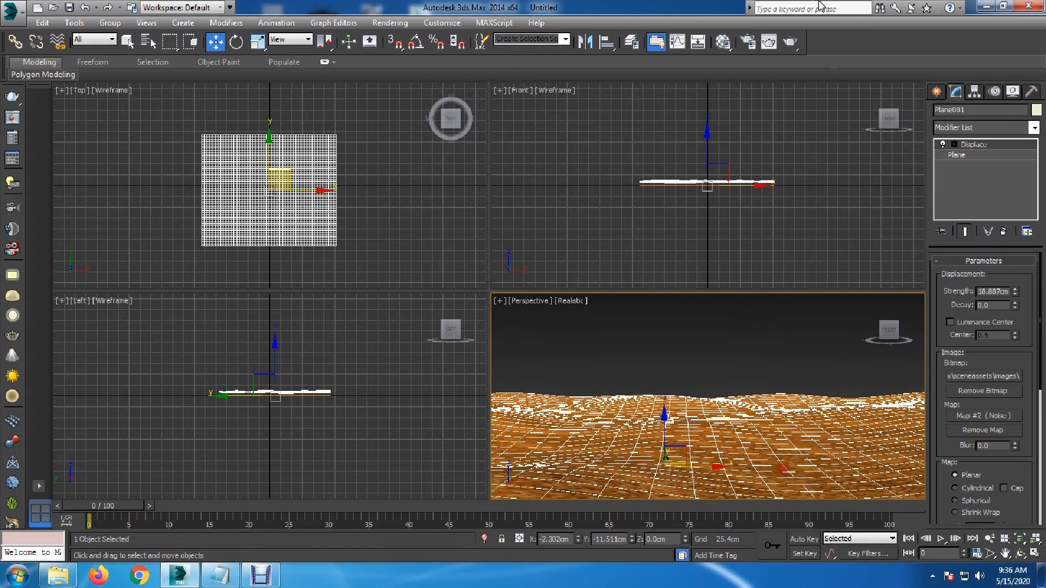
click(790, 42)
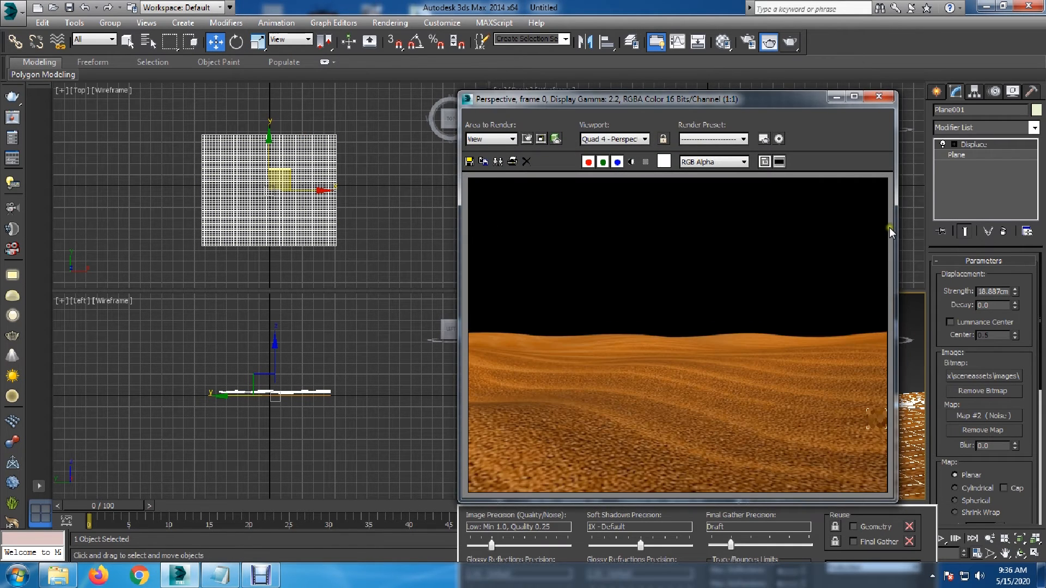
click(879, 96)
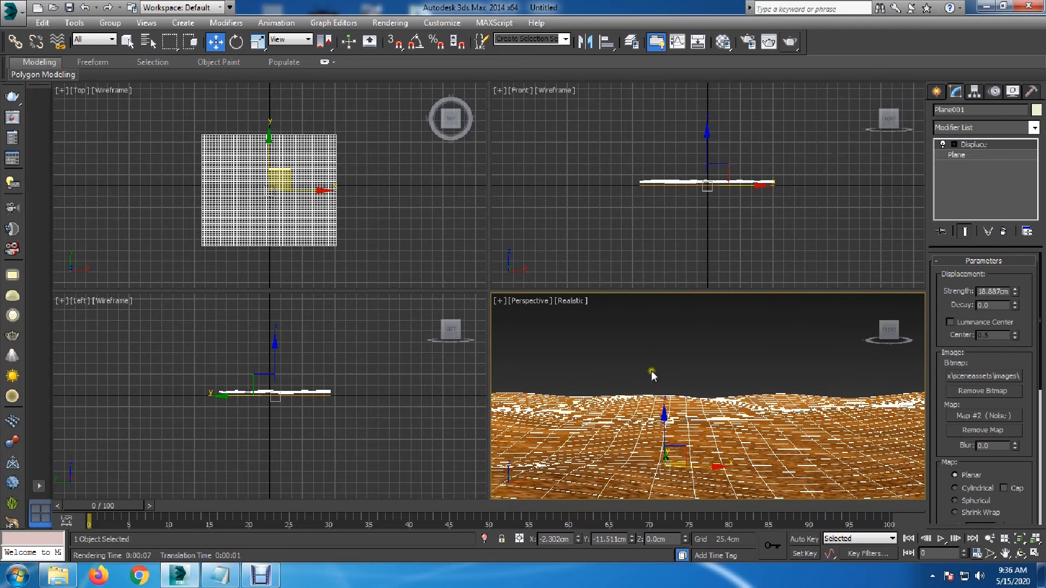
Step: Read the daylight system instruction with its sunlight and skylight types in the user guide text file in Notepad
click(217, 576)
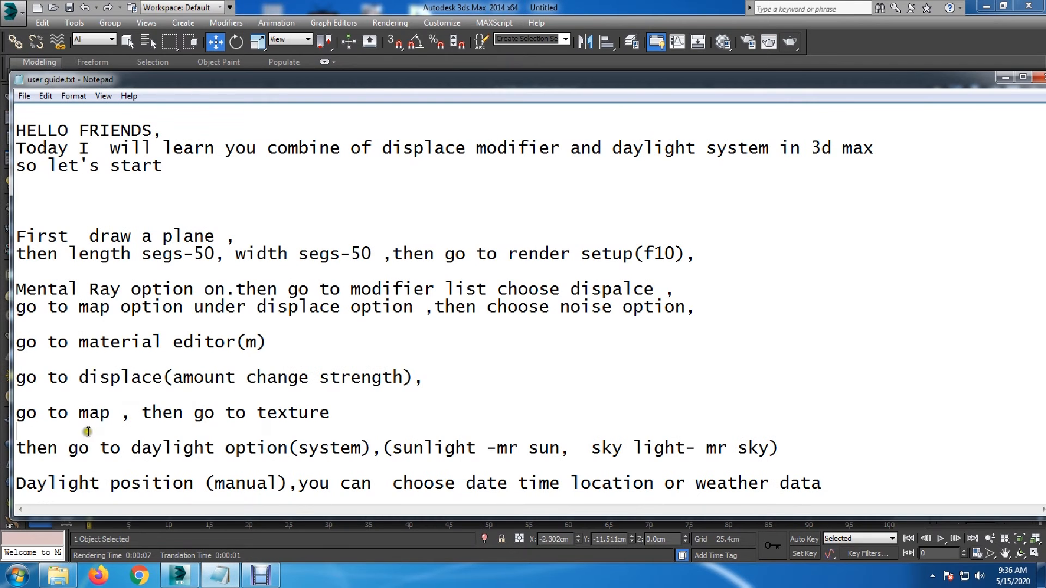
drag(99, 448, 17, 448)
click(495, 447)
drag(121, 448, 302, 448)
drag(412, 448, 782, 446)
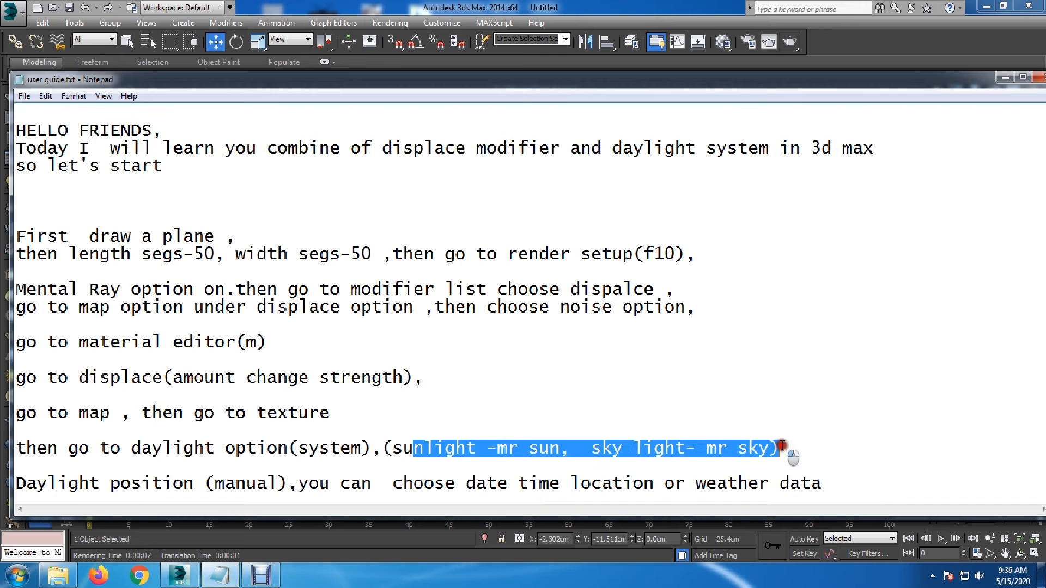
click(996, 79)
Step: Create a Daylight system at the plane's far edge in the Top view, accepting the recommended mr Photographic Exposure Control in 3ds Max
click(934, 91)
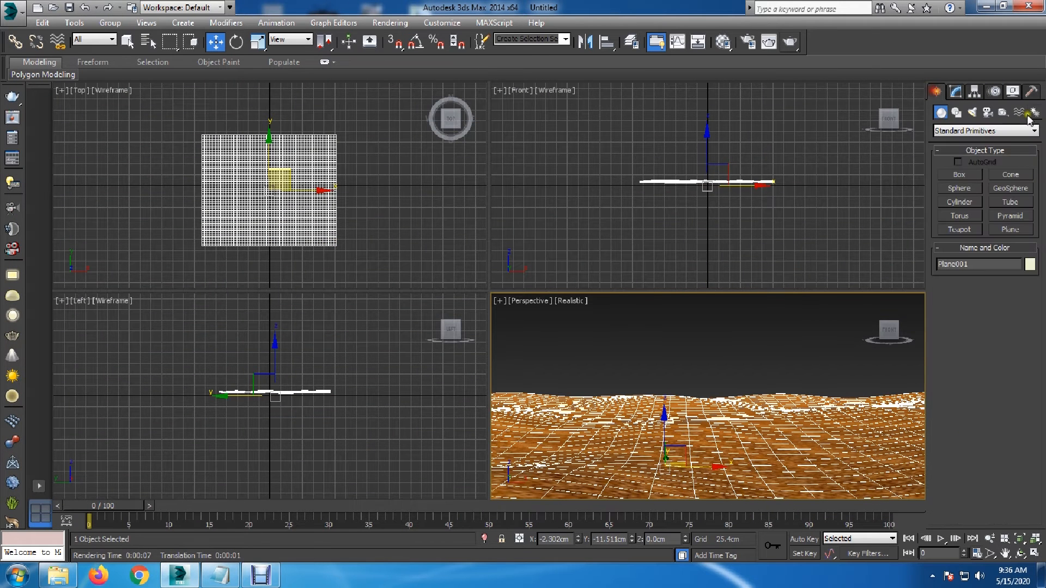
click(1032, 112)
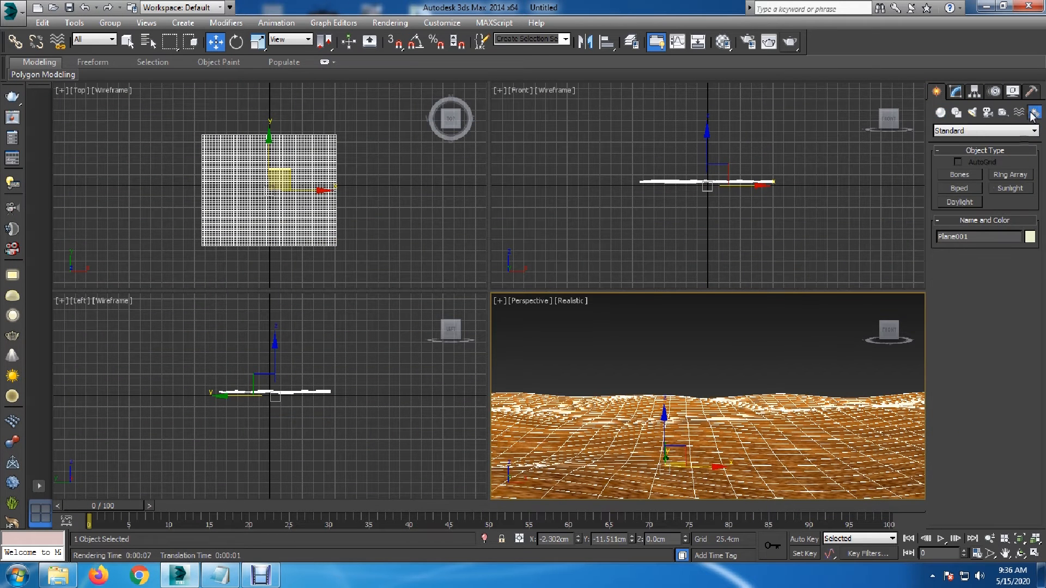
click(960, 202)
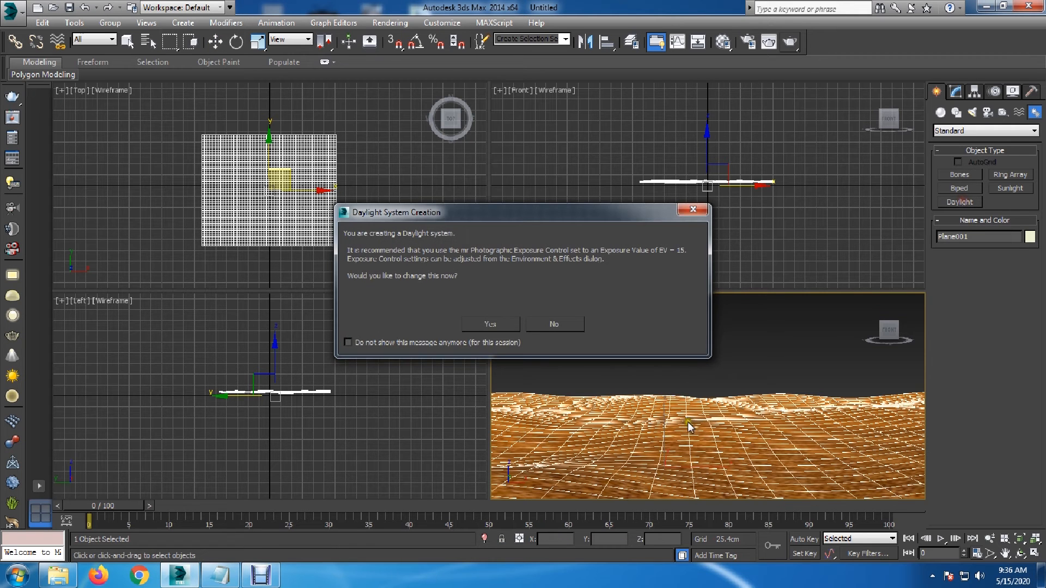
click(491, 326)
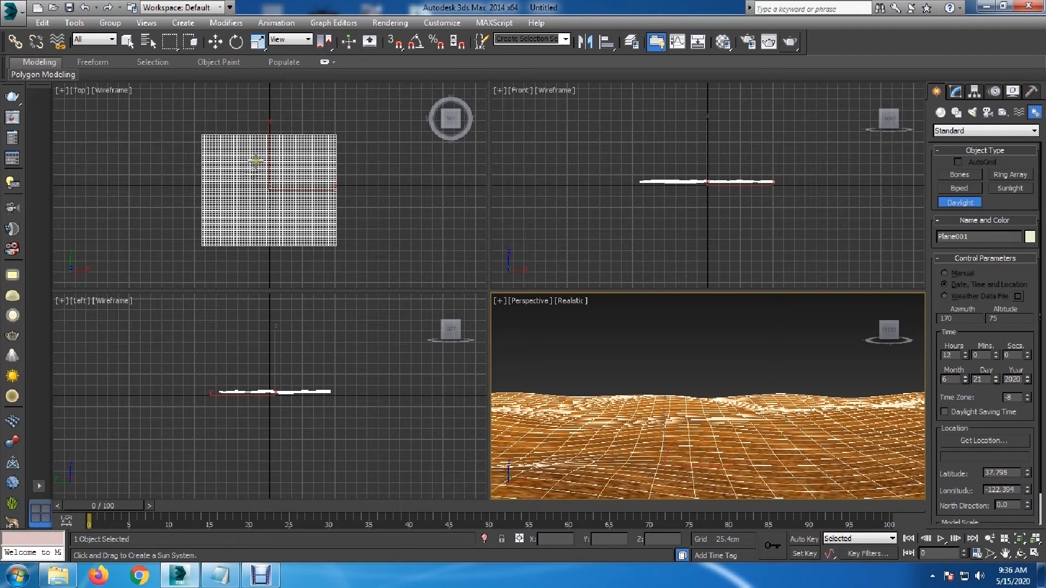
mouse_move(271, 135)
mouse_down()
mouse_move(293, 155)
mouse_move(287, 146)
mouse_up()
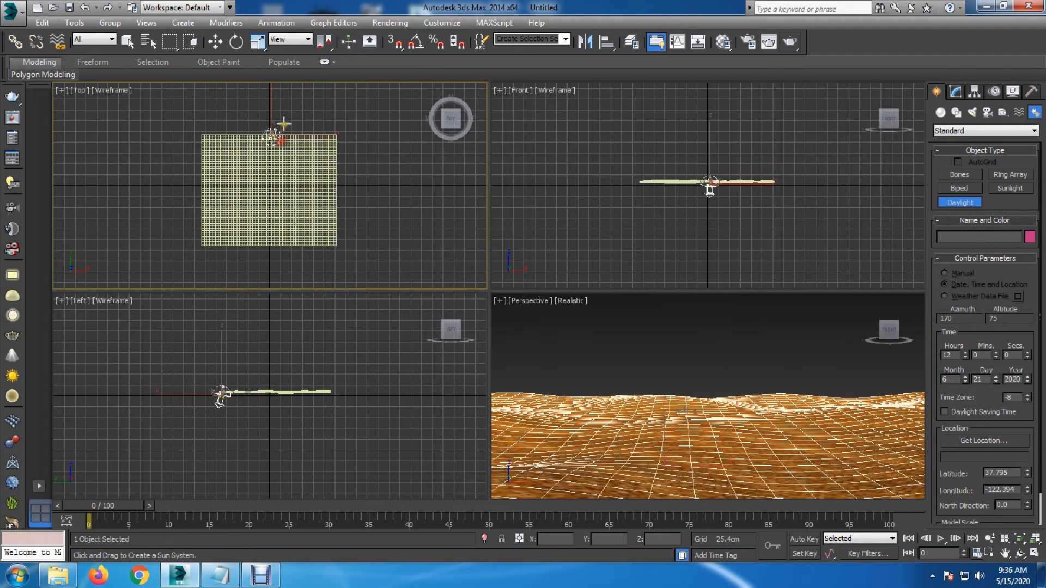
click(311, 96)
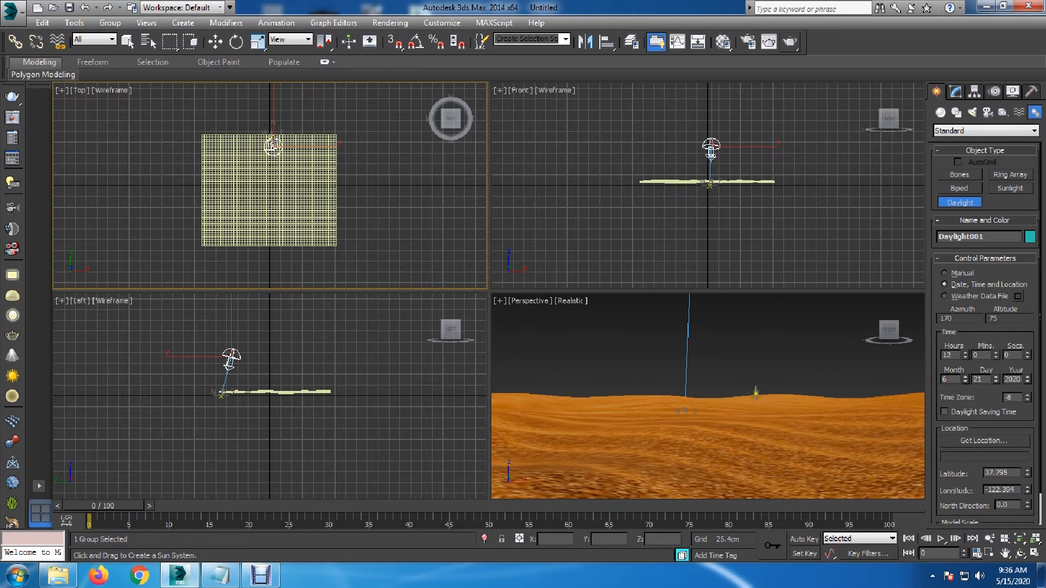
click(224, 44)
click(286, 412)
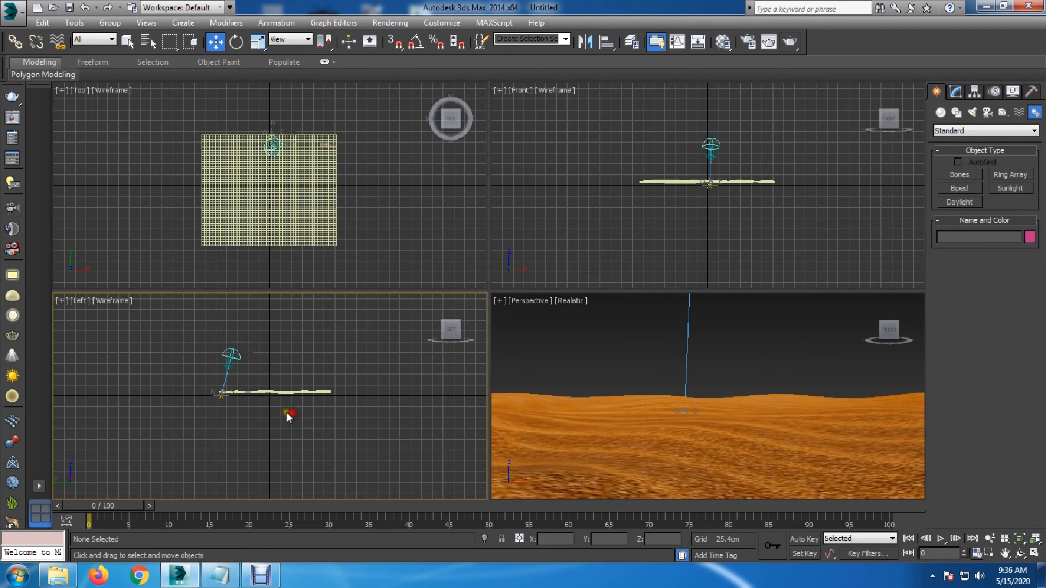
Step: Set the daylight's sunlight to mr Sun and skylight to mr Sky, adding the mr Physical Sky environment map
click(231, 358)
click(955, 92)
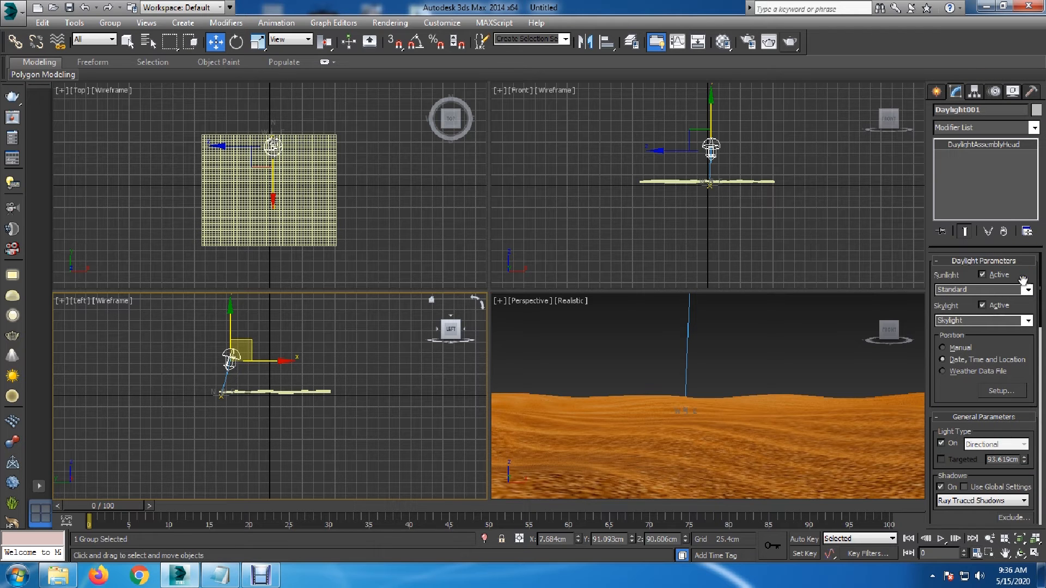
click(1020, 289)
click(984, 320)
click(1028, 320)
click(980, 352)
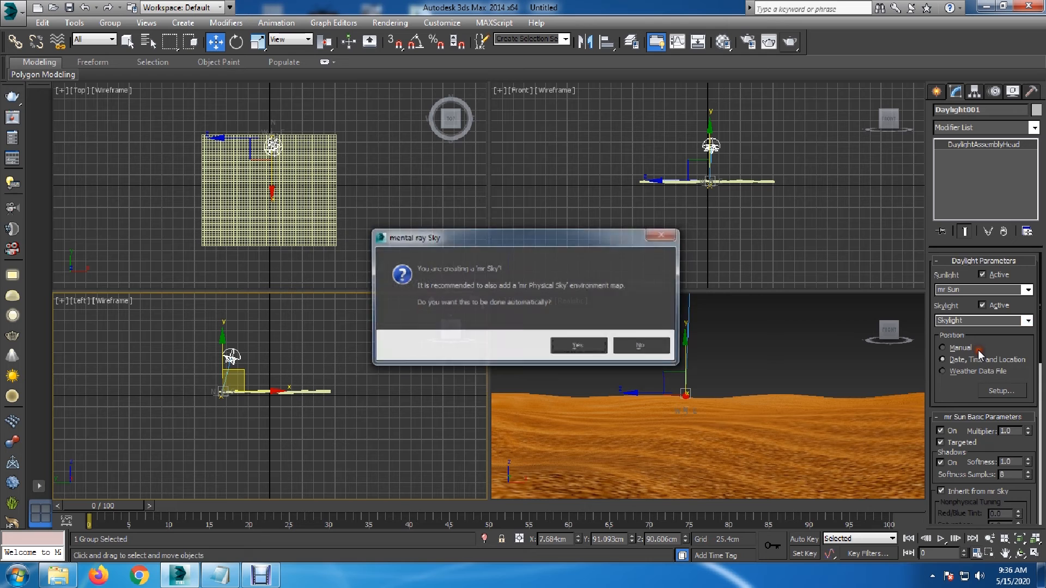
click(579, 345)
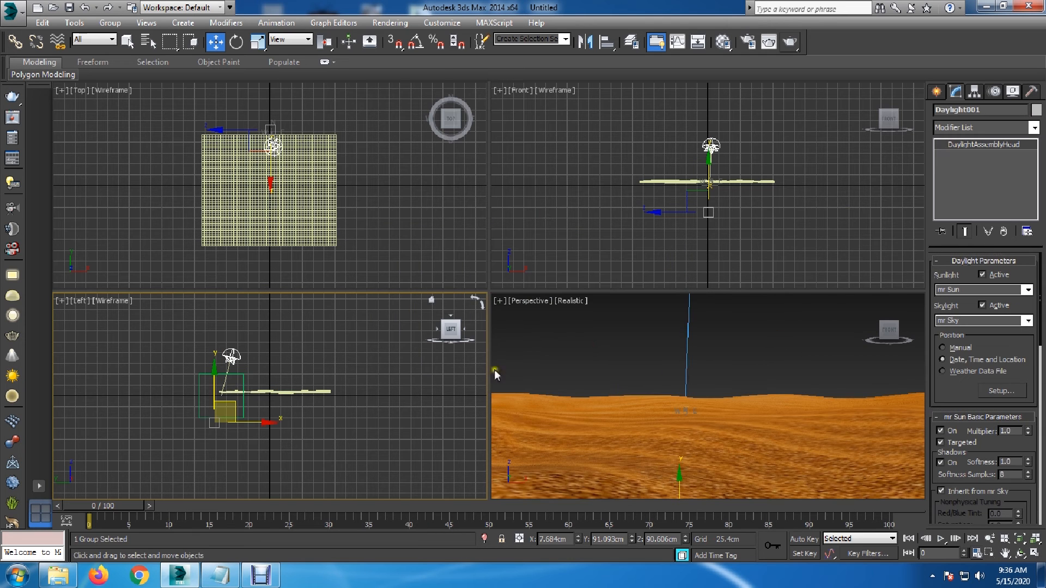
Step: Review the sunlight, skylight and daylight position instructions in the user guide in Notepad
click(220, 575)
click(401, 444)
scroll(401, 444, down, 2)
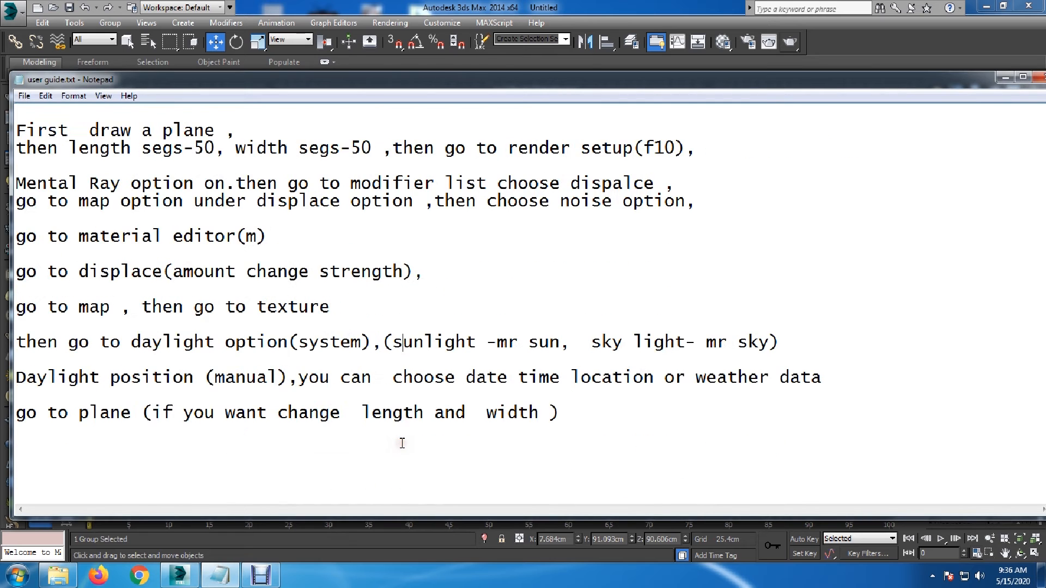
drag(372, 342, 816, 343)
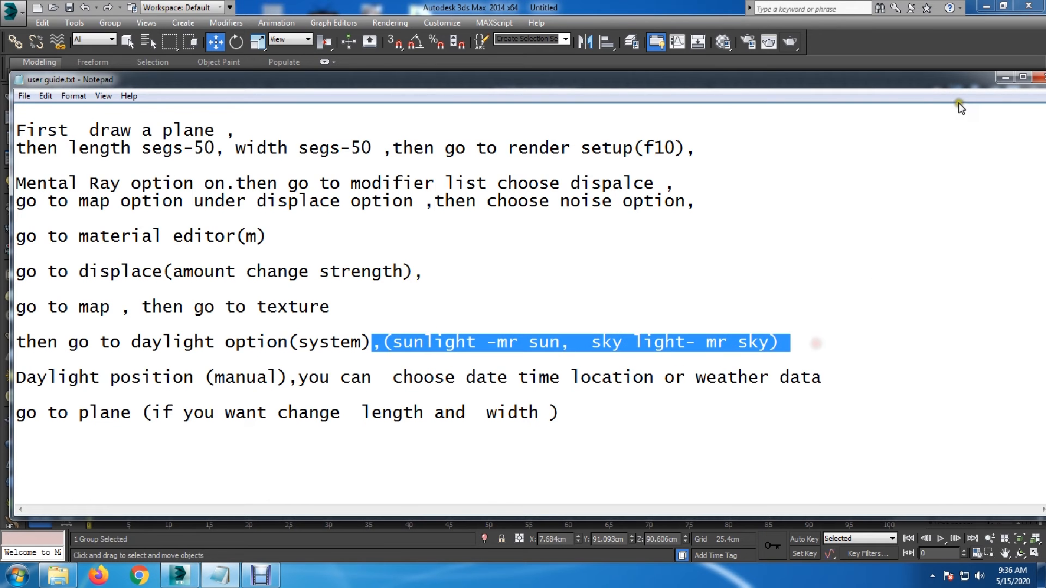
click(1001, 77)
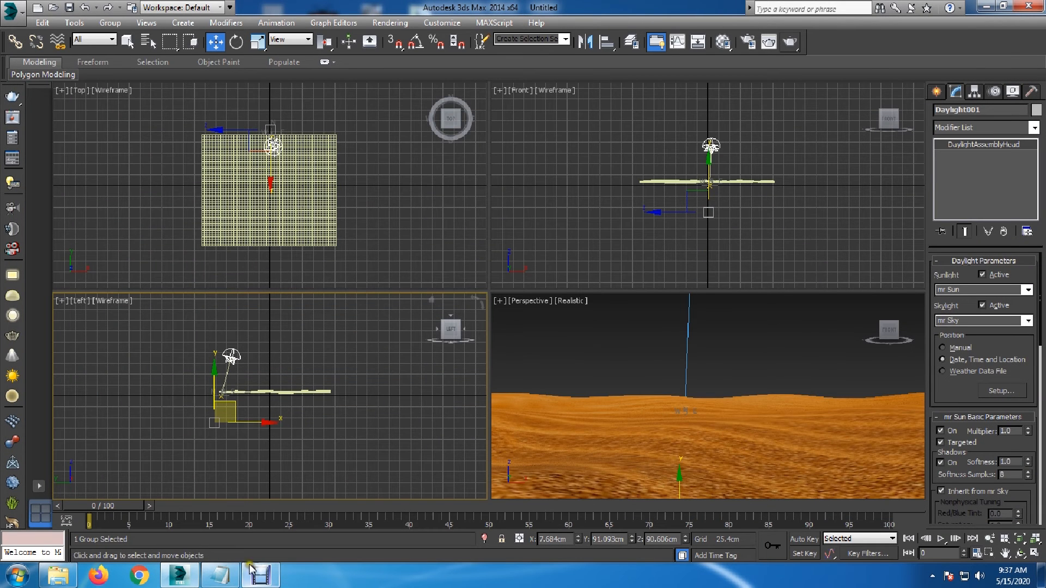
click(221, 575)
click(415, 358)
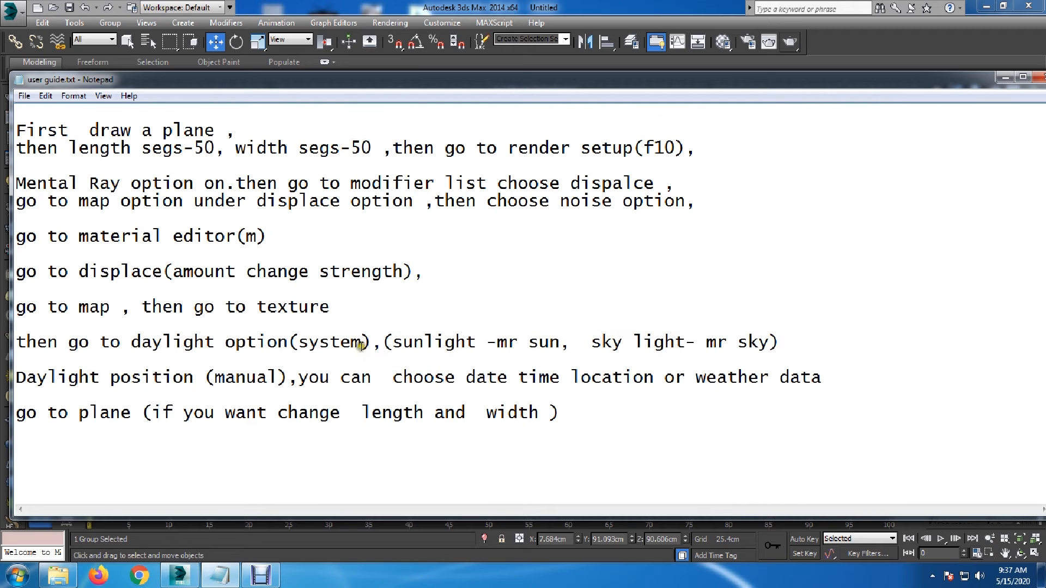
drag(382, 342, 790, 343)
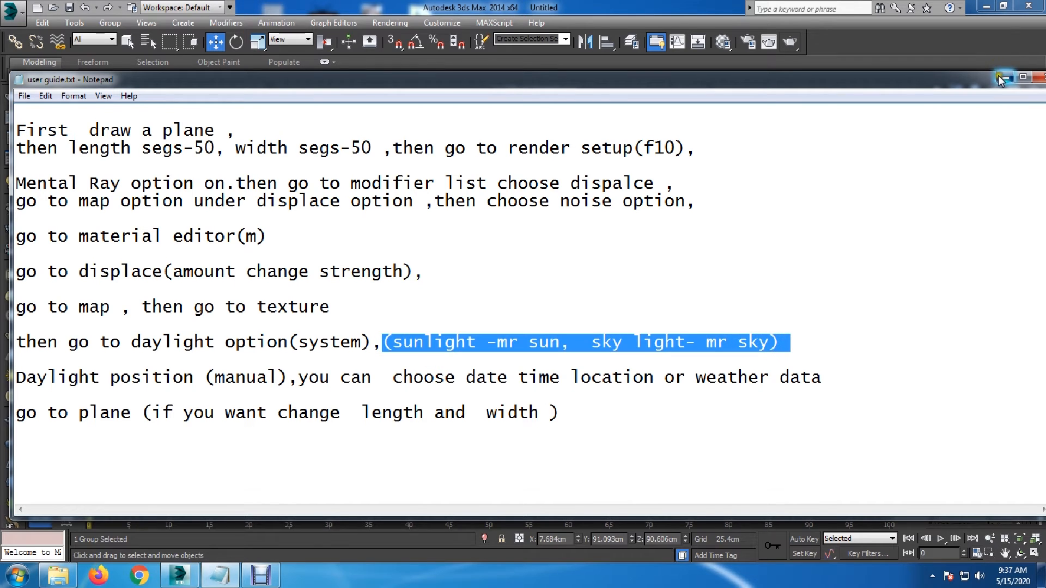
click(1006, 77)
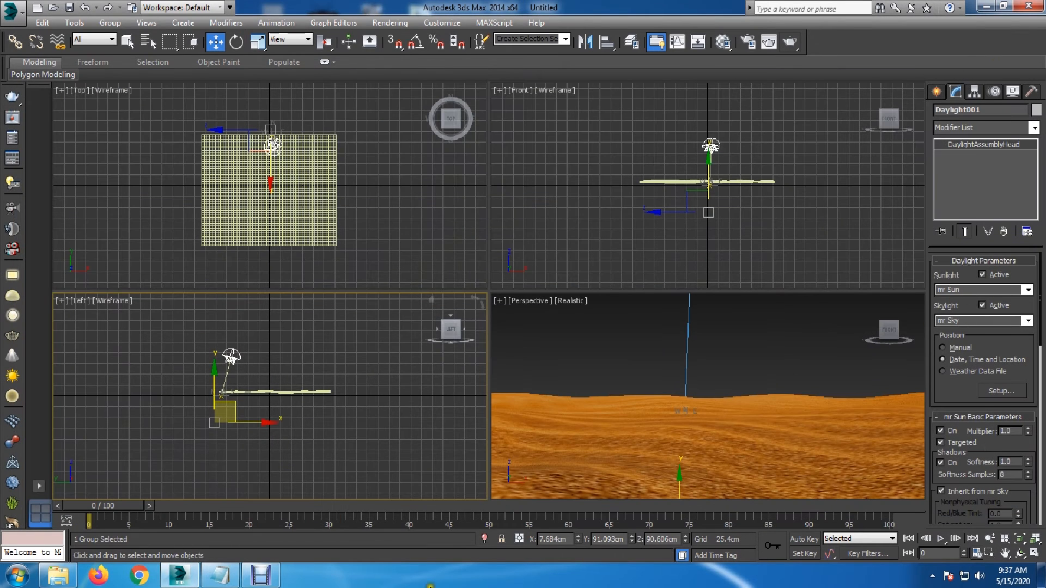
click(219, 575)
click(164, 393)
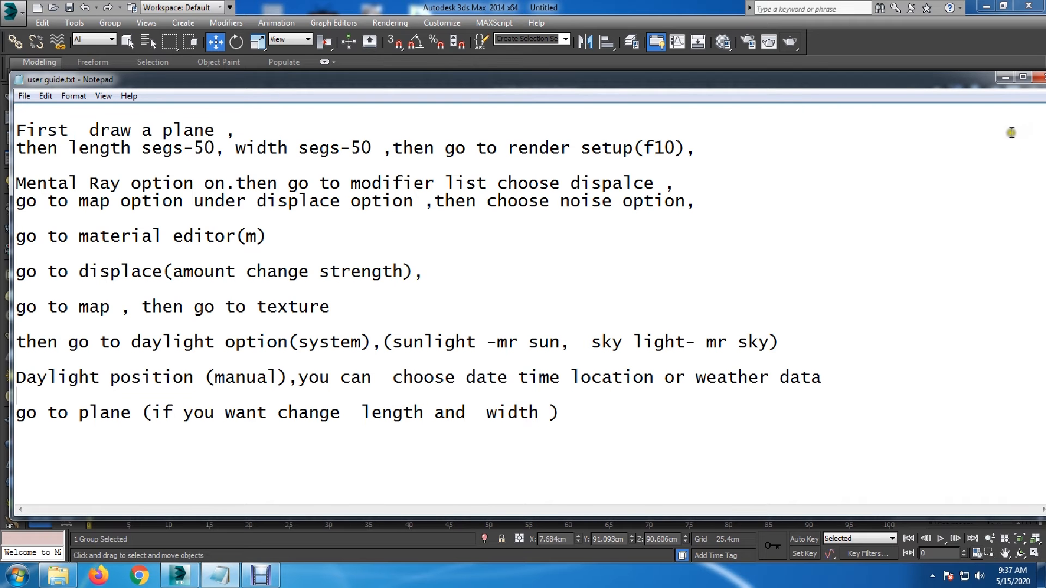
click(1006, 78)
Step: Set the daylight position to Manual and move the sun beyond the plane's far edge in the Left view, to about Y 259.7 cm, Z 21.4 cm
click(964, 360)
click(958, 348)
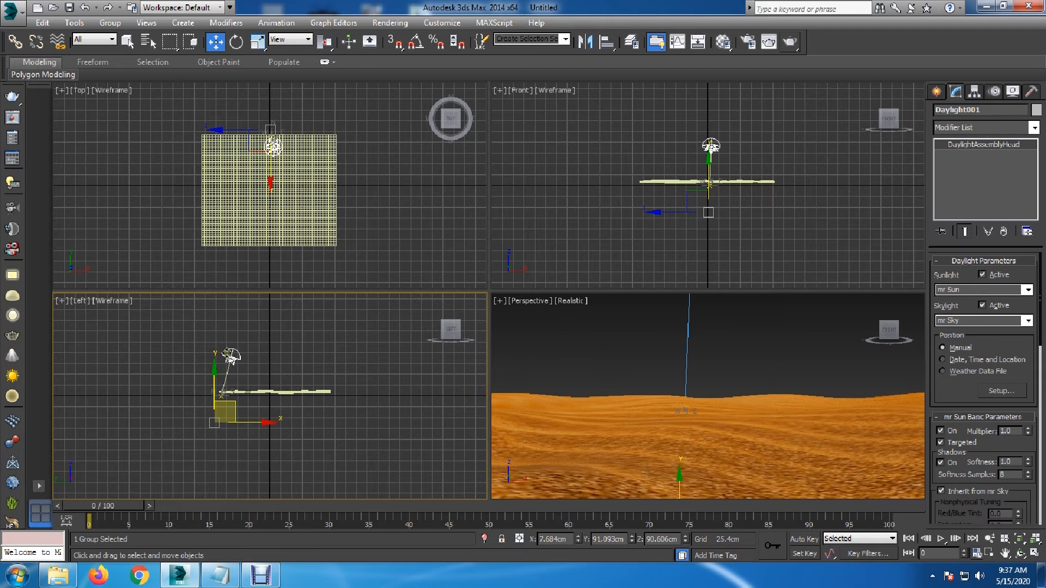
click(318, 318)
click(257, 366)
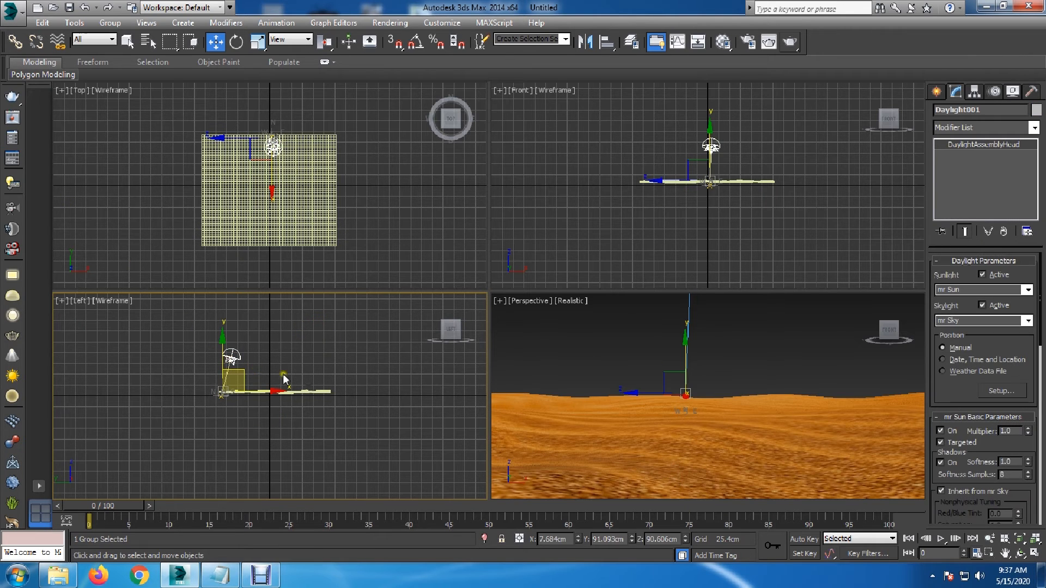
drag(223, 361, 183, 358)
click(294, 345)
click(230, 354)
drag(266, 385, 193, 381)
drag(187, 341, 194, 385)
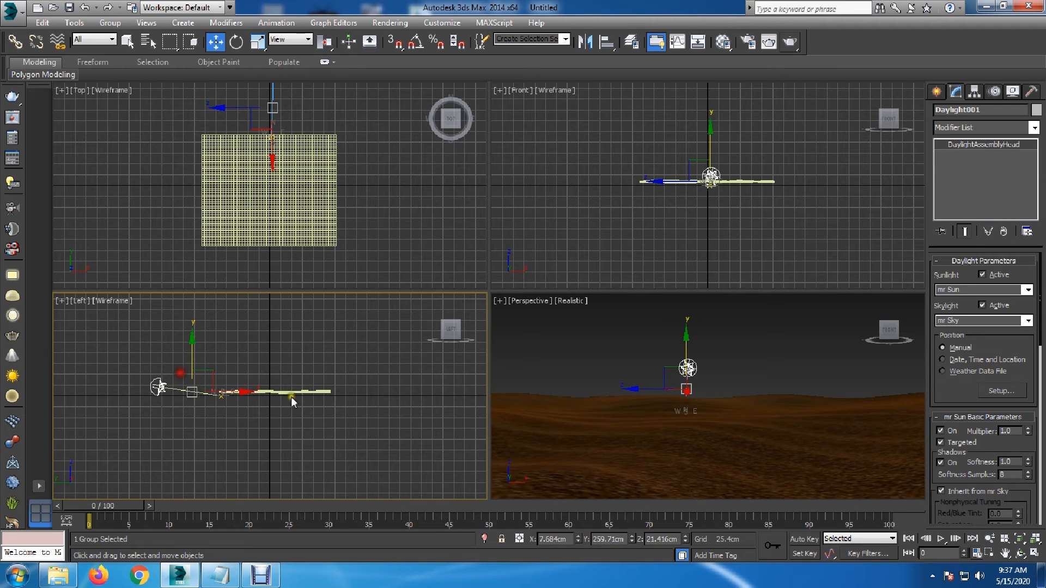
Step: Render the Perspective view facing the low sun over the terrain and close the rendered image
click(802, 447)
alt+middle_drag(825, 481, 810, 448)
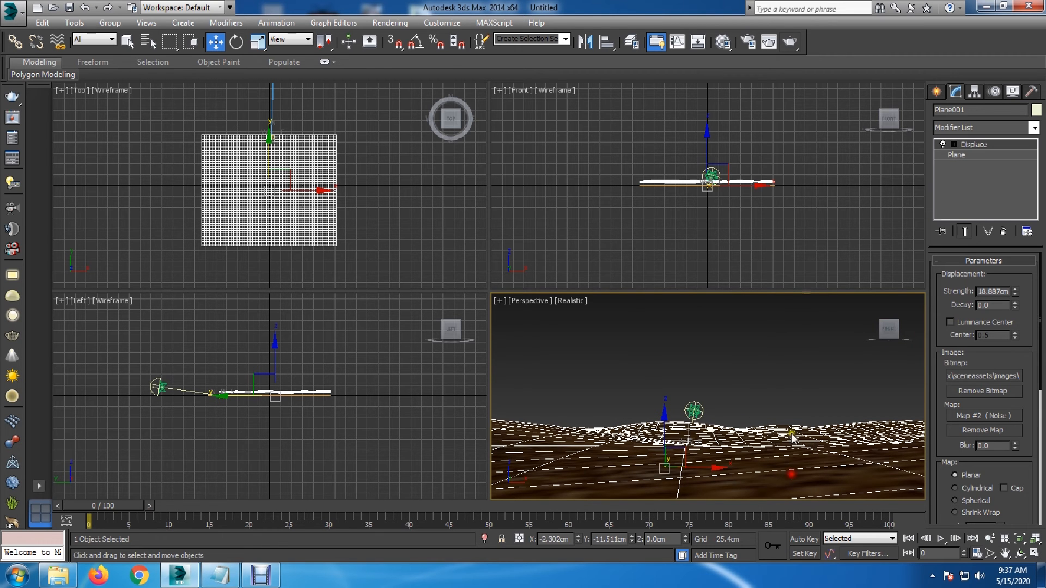
click(791, 42)
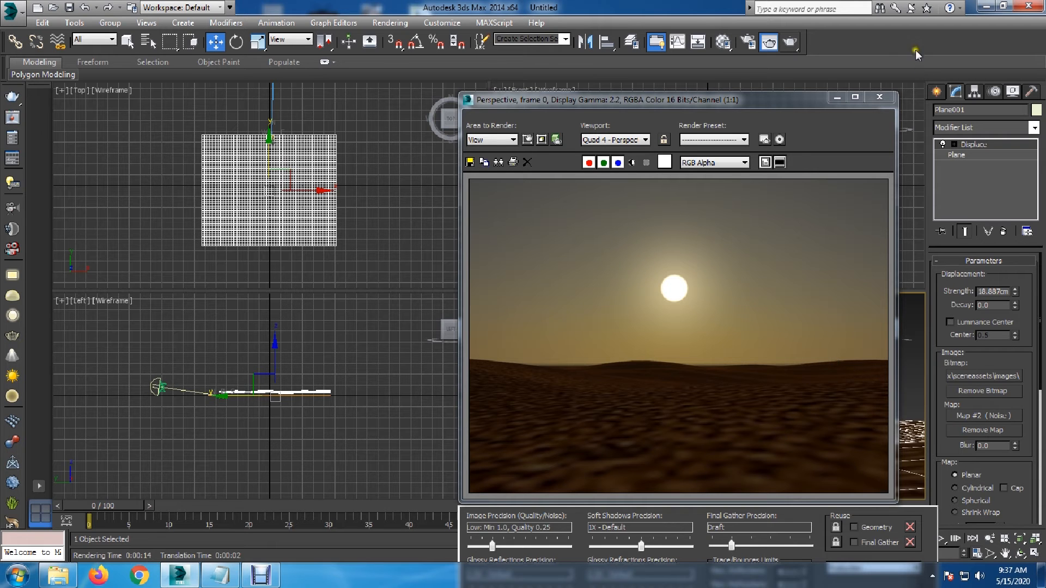
click(879, 96)
Step: Raise the sun to a height of about 47.5 cm in the Left view and test-render the Perspective view
click(320, 403)
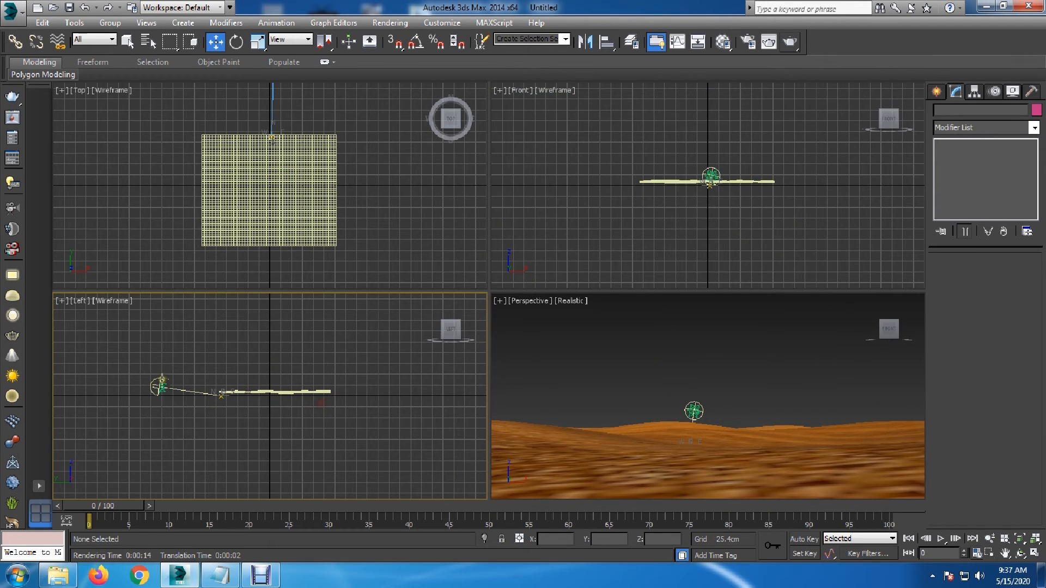
click(158, 384)
drag(158, 384, 209, 360)
click(755, 433)
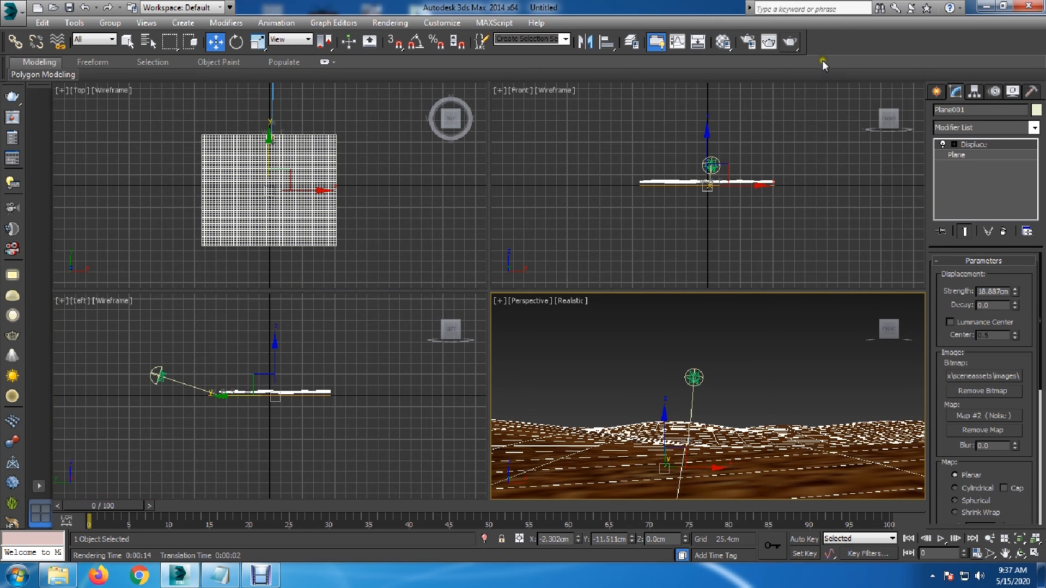
click(786, 40)
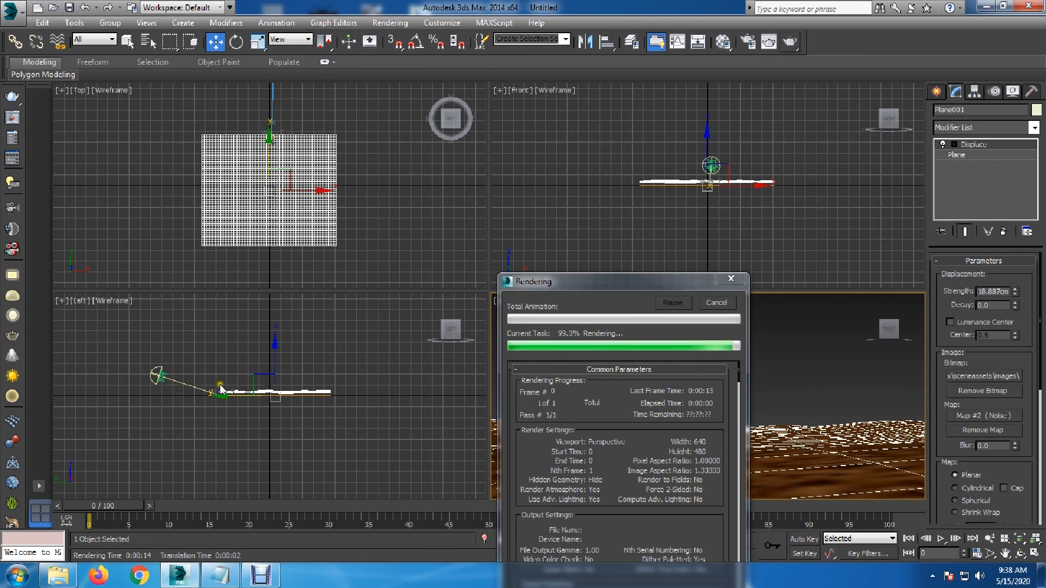
Step: Lower the sun to a height of about 24.5 cm, render the Perspective view and close the rendered image
click(161, 375)
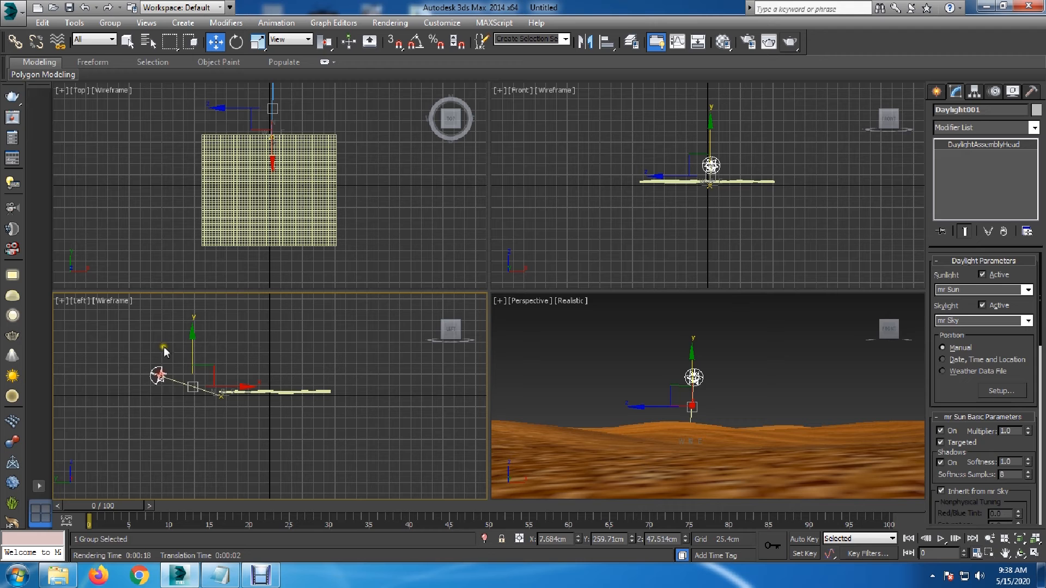
drag(187, 343, 188, 353)
click(746, 482)
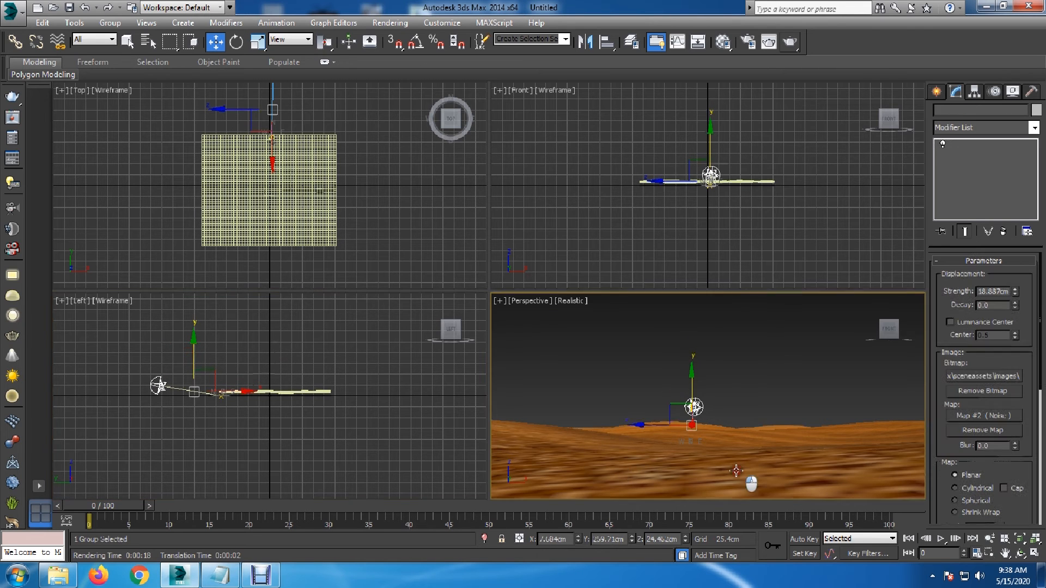
click(791, 42)
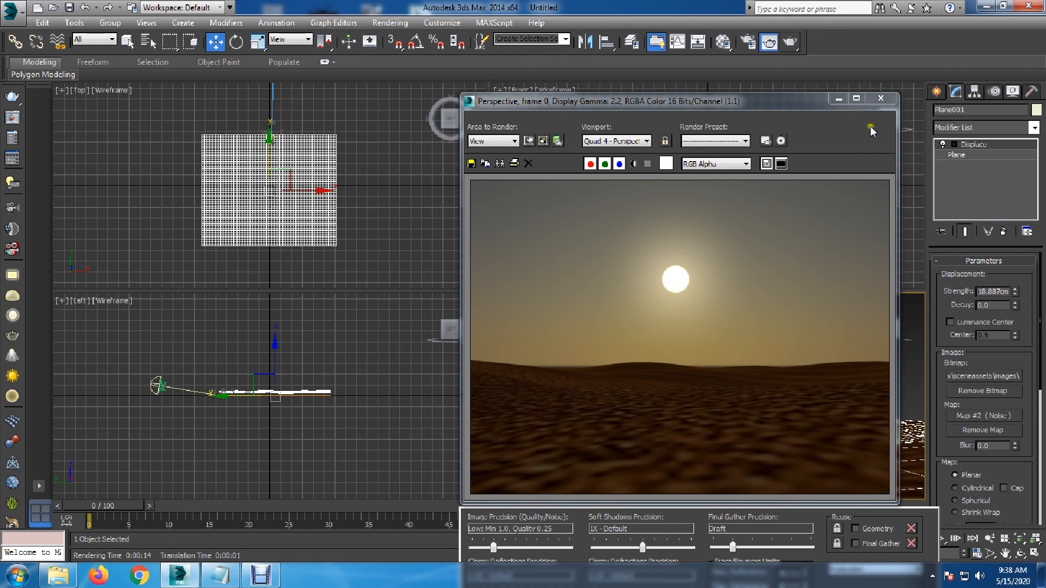
click(881, 99)
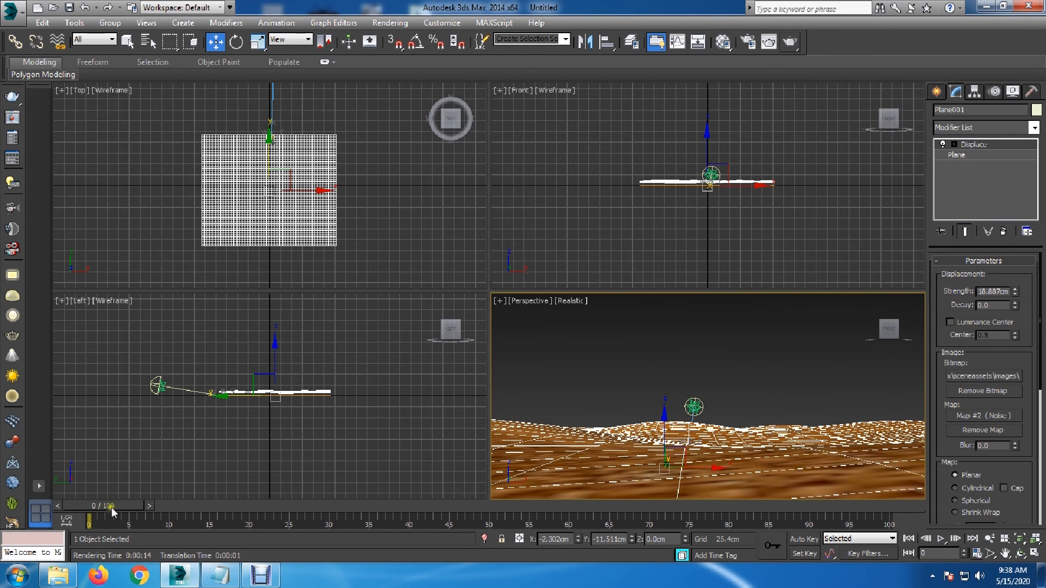
Step: Add the line "You can see my work" at the end of the user guide in Notepad
click(220, 576)
click(594, 417)
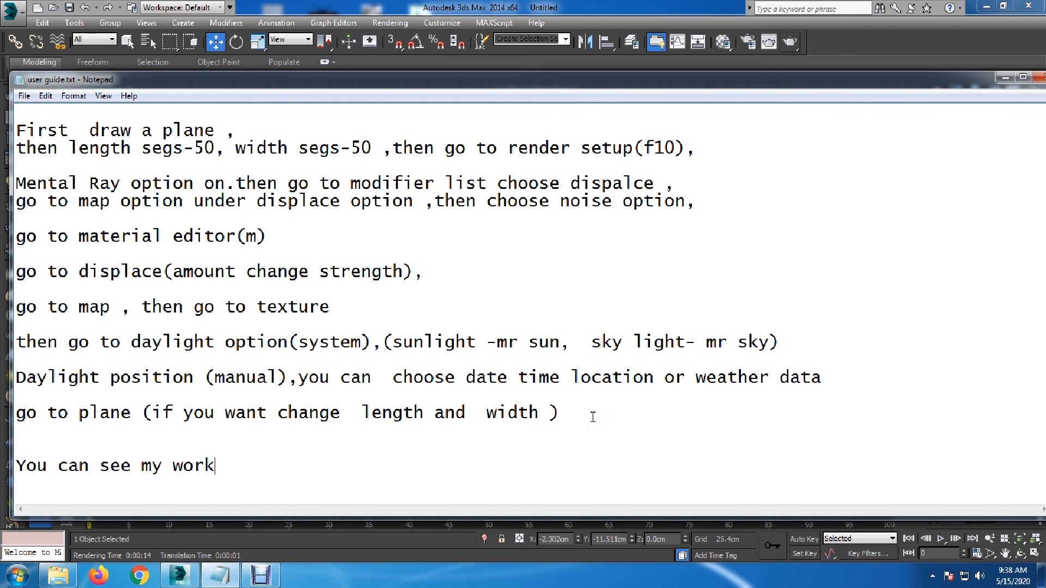
click(1004, 80)
Step: Open Light Effect.jpg from the job work folder inside the desktop's Max Script folder
click(986, 7)
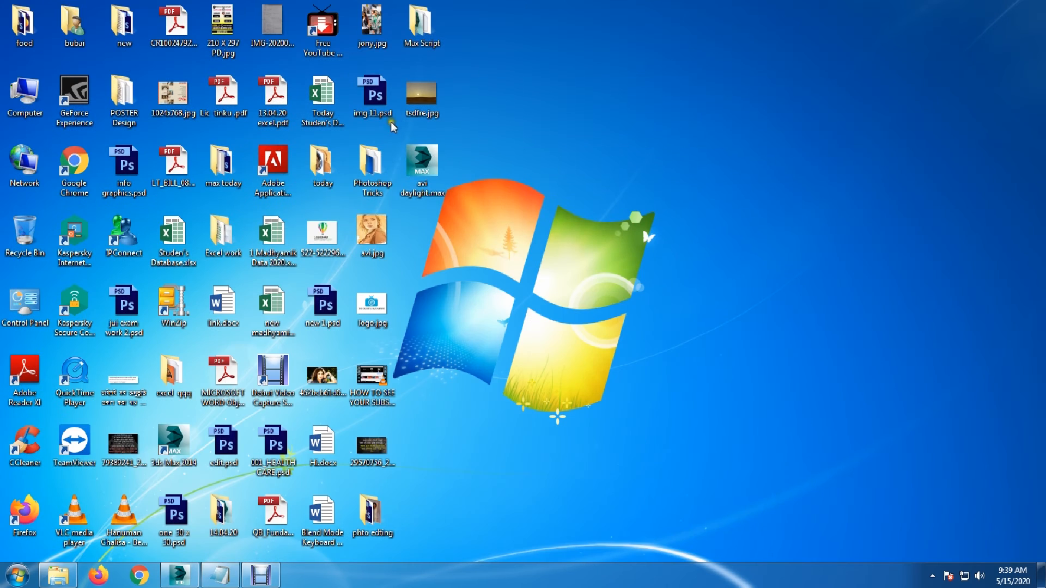
double_click(424, 27)
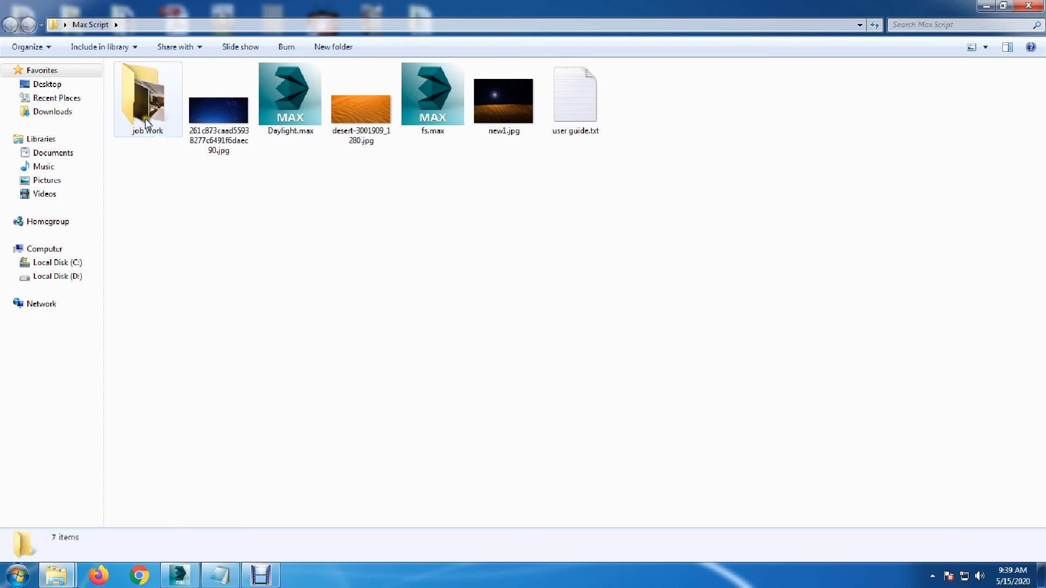
double_click(145, 118)
double_click(157, 85)
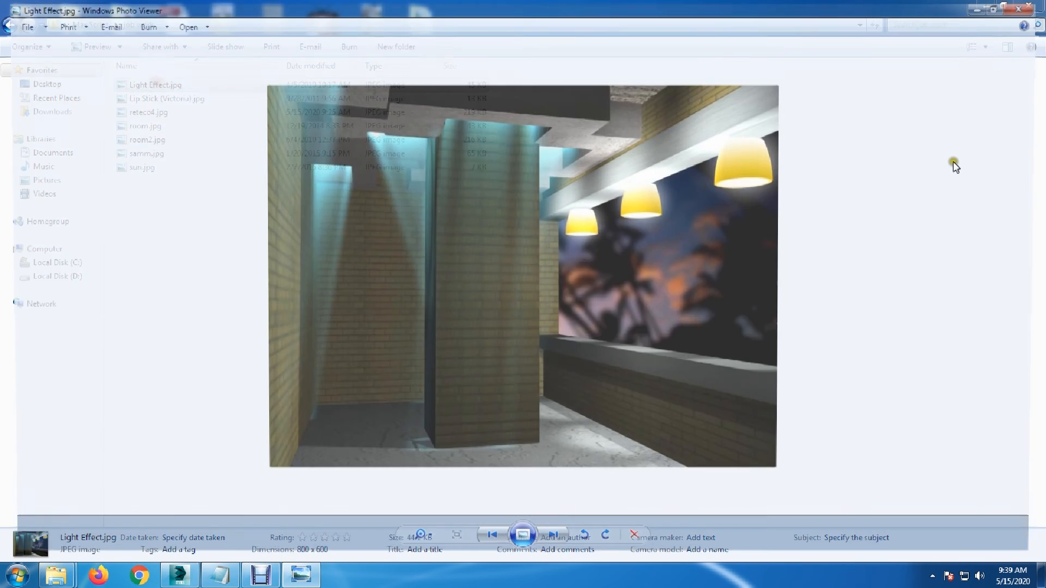
Step: Browse the sample render images of the job work folder in Windows Photo Viewer and close the viewer
click(553, 546)
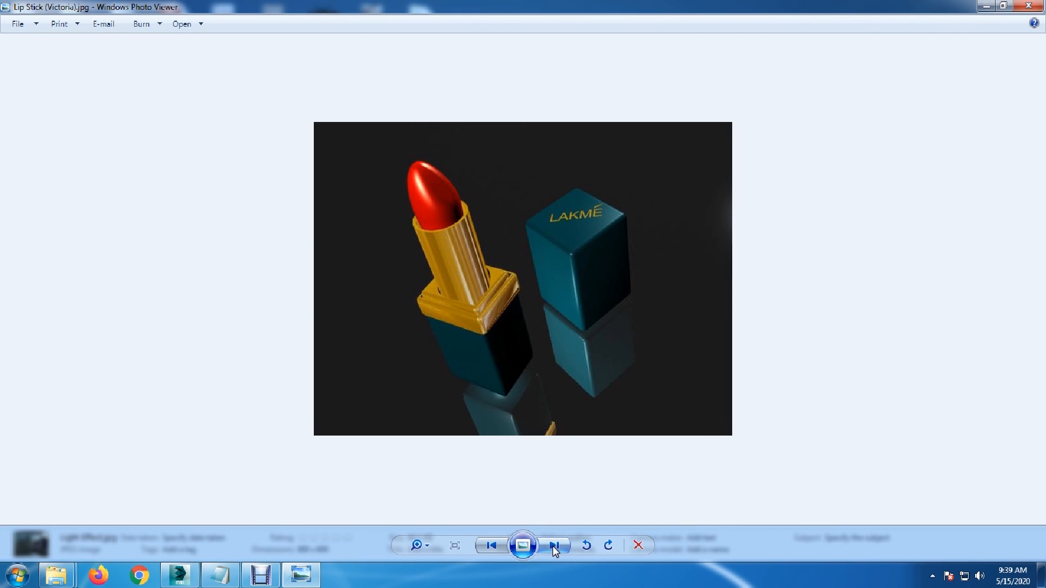
click(553, 546)
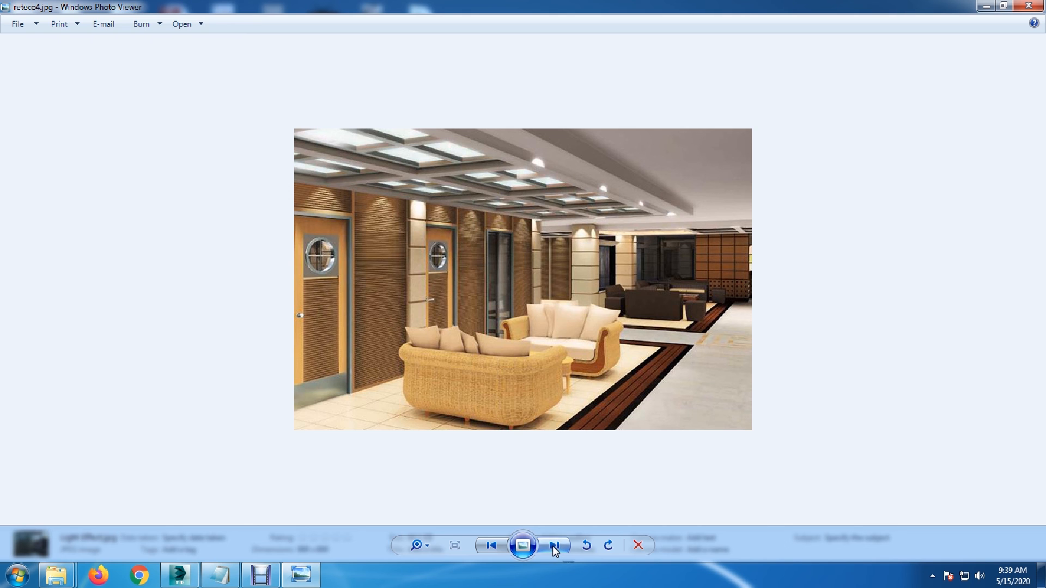
click(553, 546)
click(552, 546)
click(552, 546)
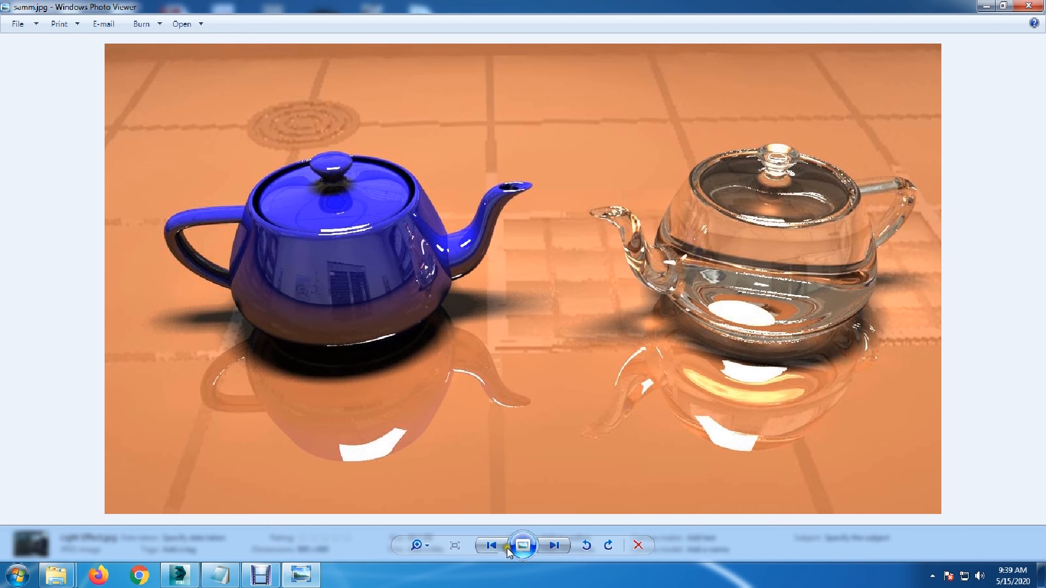
click(488, 546)
click(488, 546)
click(489, 546)
click(488, 546)
click(488, 545)
click(552, 546)
click(552, 546)
click(552, 546)
click(552, 546)
click(551, 546)
click(1028, 5)
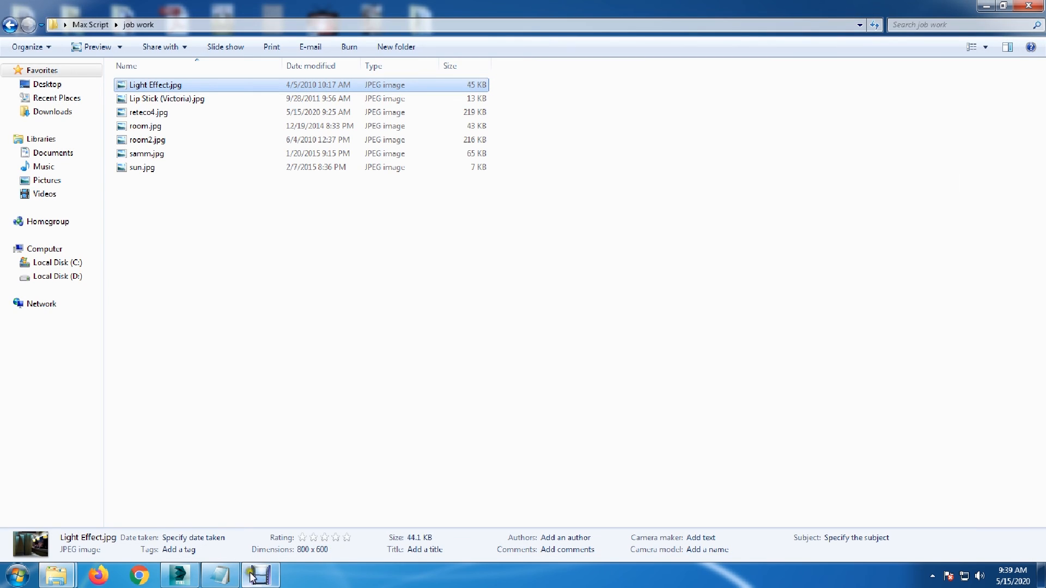
click(180, 576)
click(220, 576)
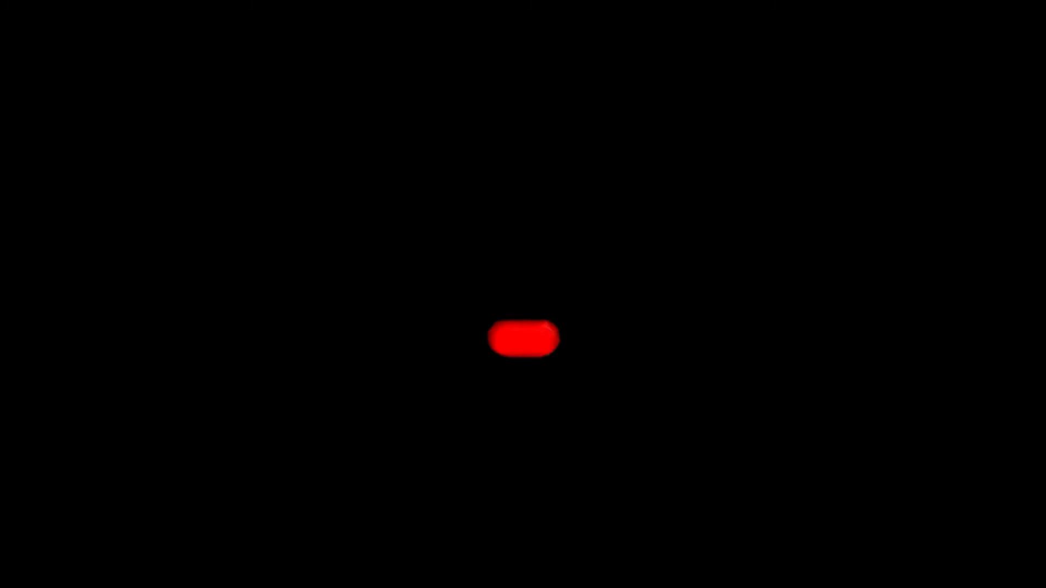